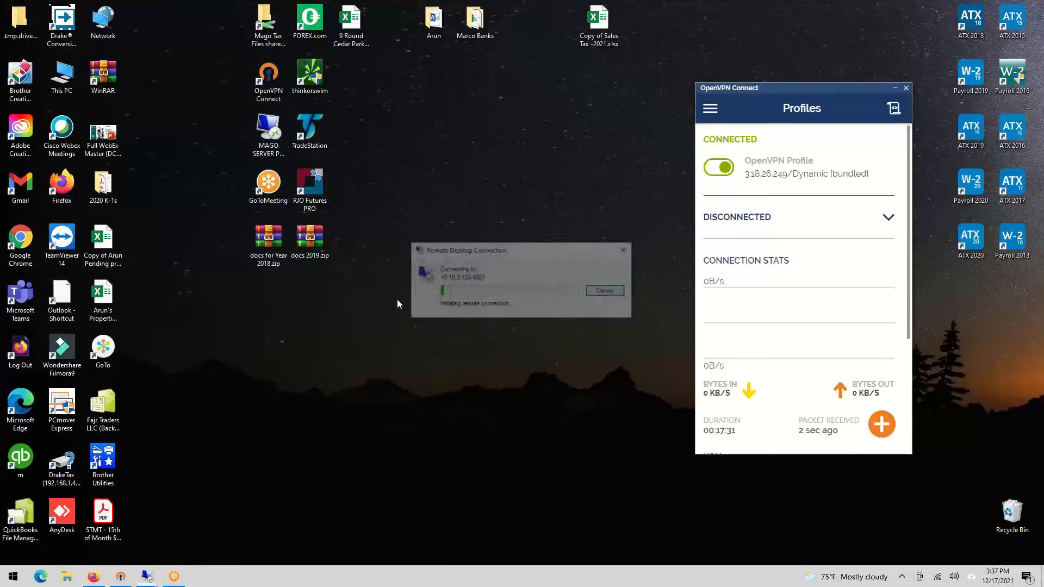
- Accept the server's certificate and connect to the remote desktop at 10.10.0.154
{"action": "left_click_drag", "start_coordinate": [436, 184], "coordinate": [224, 148]}
{"action": "left_click", "coordinate": [345, 341]}
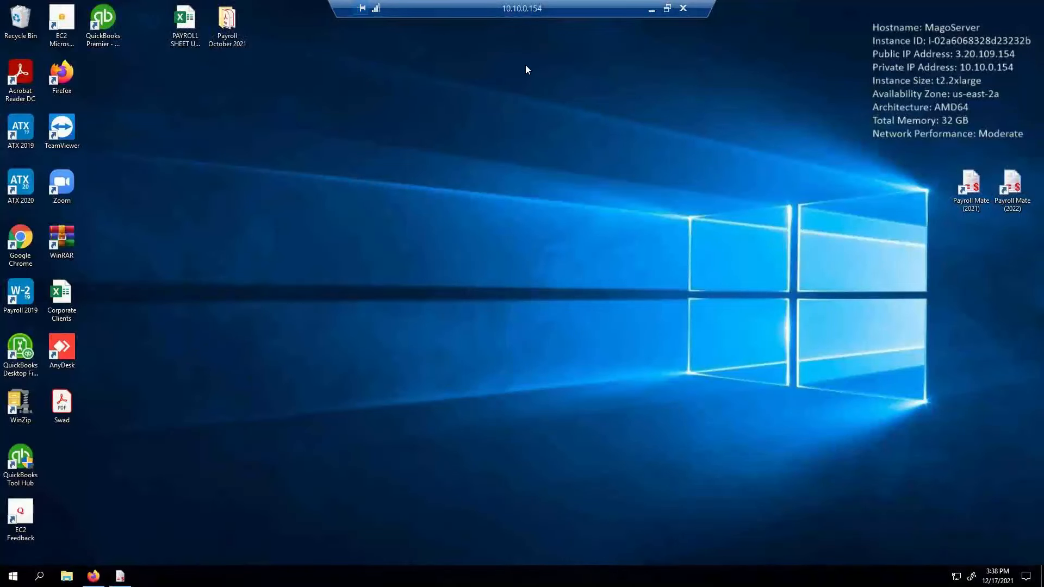
- Launch Payroll Mate (2021) from the desktop icon and bring its window up full-screen
{"action": "double_click", "coordinate": [965, 184]}
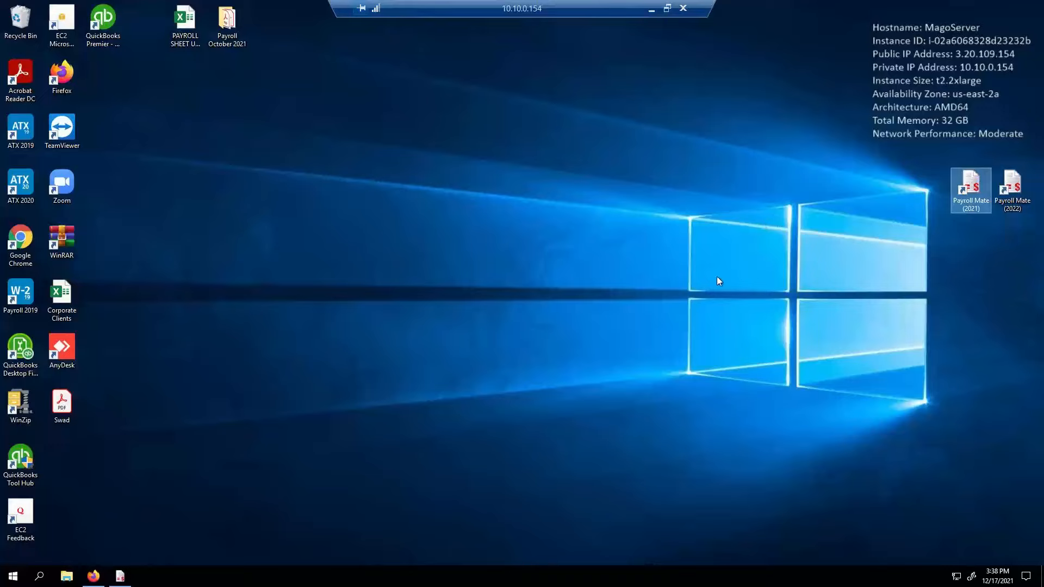
{"action": "left_click", "coordinate": [121, 578]}
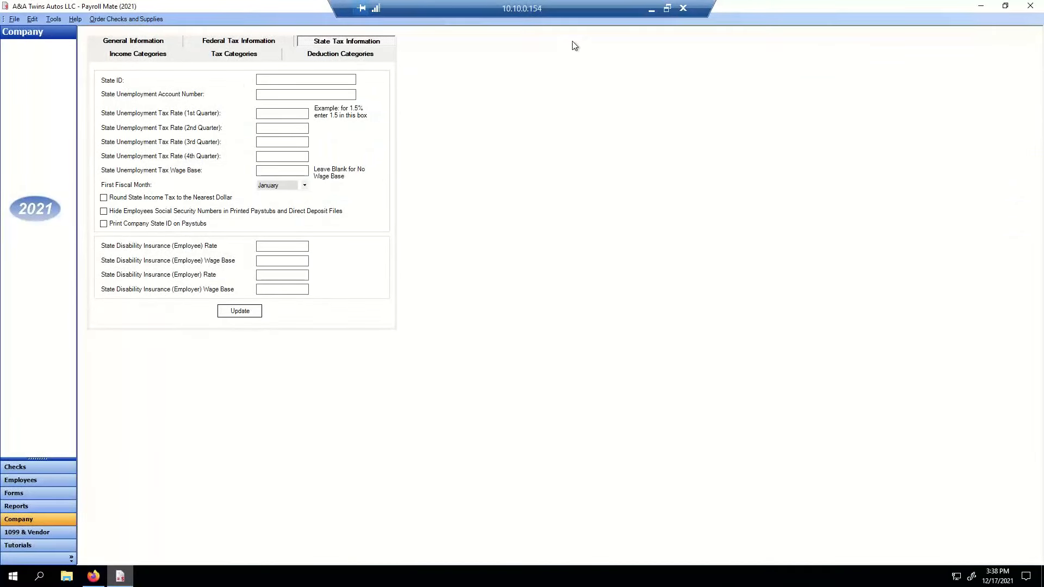
- Start the New Company wizard from the File menu and move past its welcome page
{"action": "left_click", "coordinate": [13, 24]}
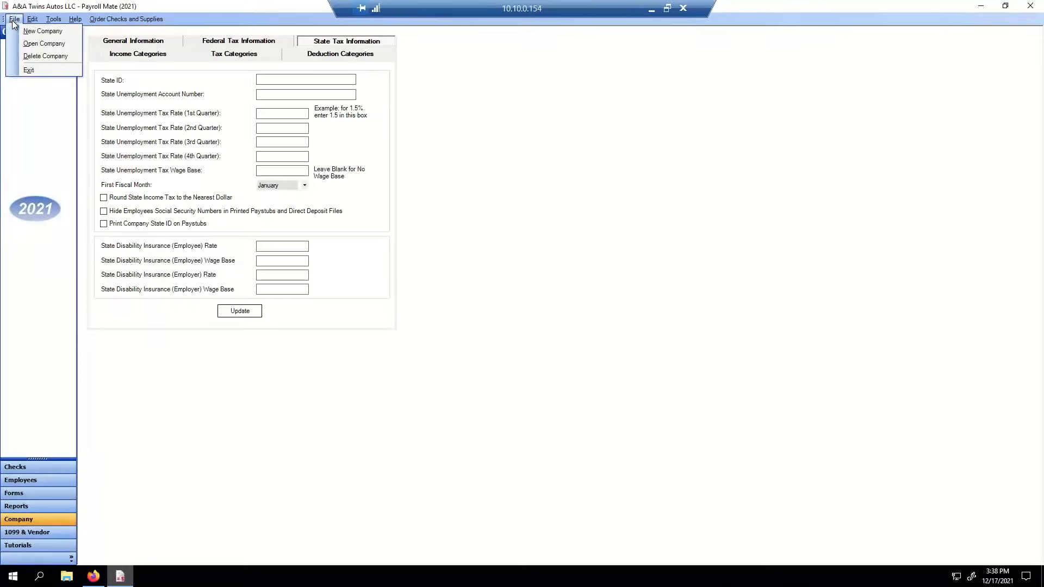
{"action": "left_click", "coordinate": [30, 33]}
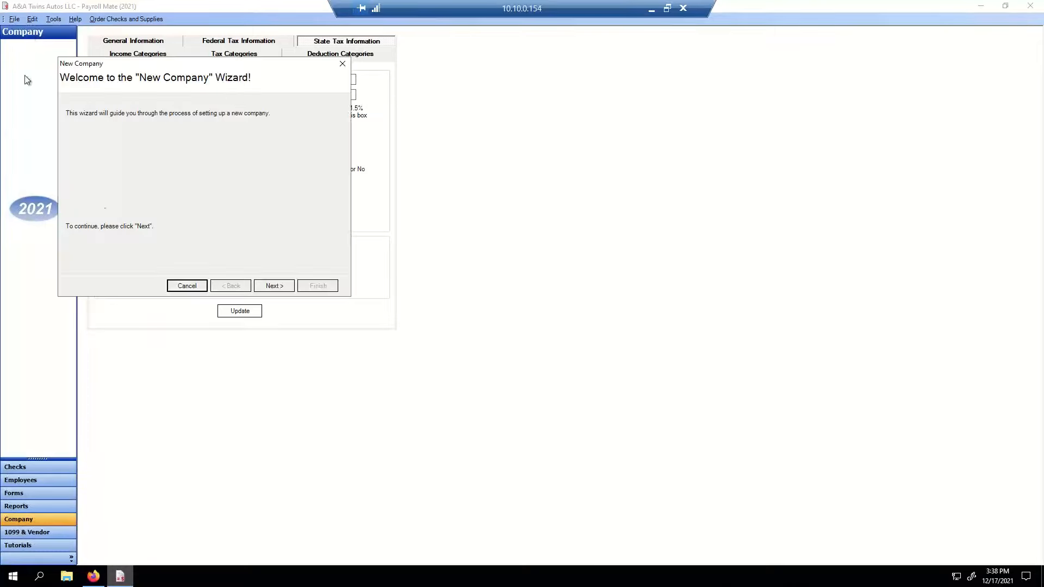
{"action": "left_click", "coordinate": [276, 286]}
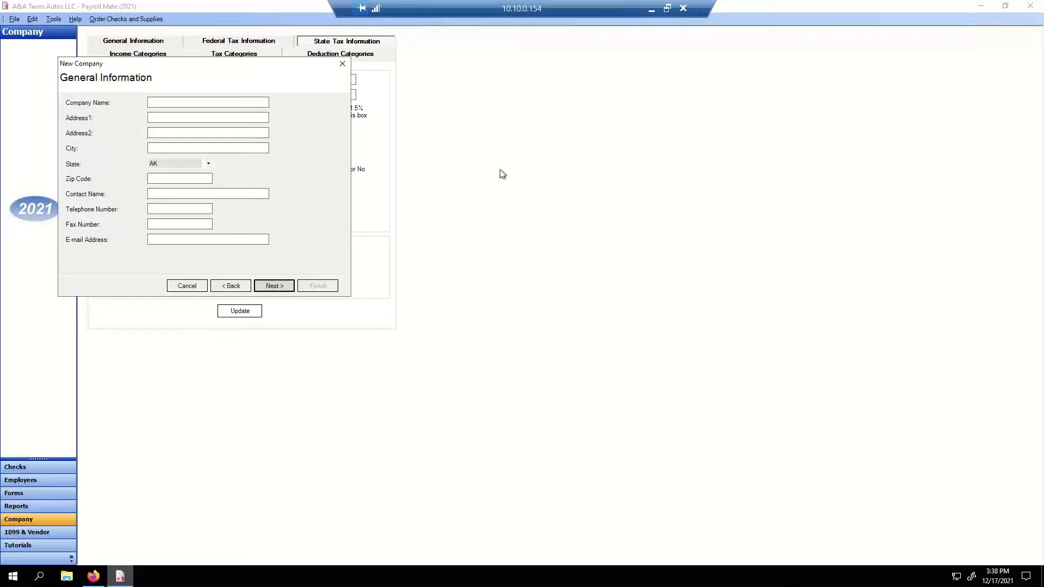
{"action": "left_click_drag", "start_coordinate": [288, 68], "coordinate": [469, 92]}
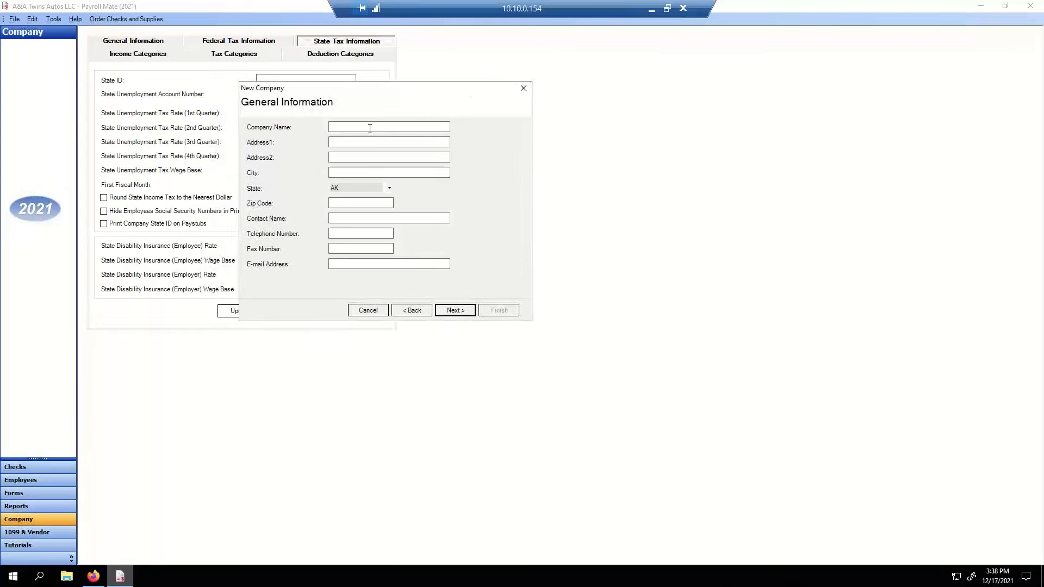
- Enter company name ABC MATERIALS INC with its street address, city and state code
{"action": "left_click", "coordinate": [370, 126]}
{"action": "type", "text": "A"}
{"action": "type", "text": "BC CO LL"}
{"action": "type", "text": "RPORATE "}
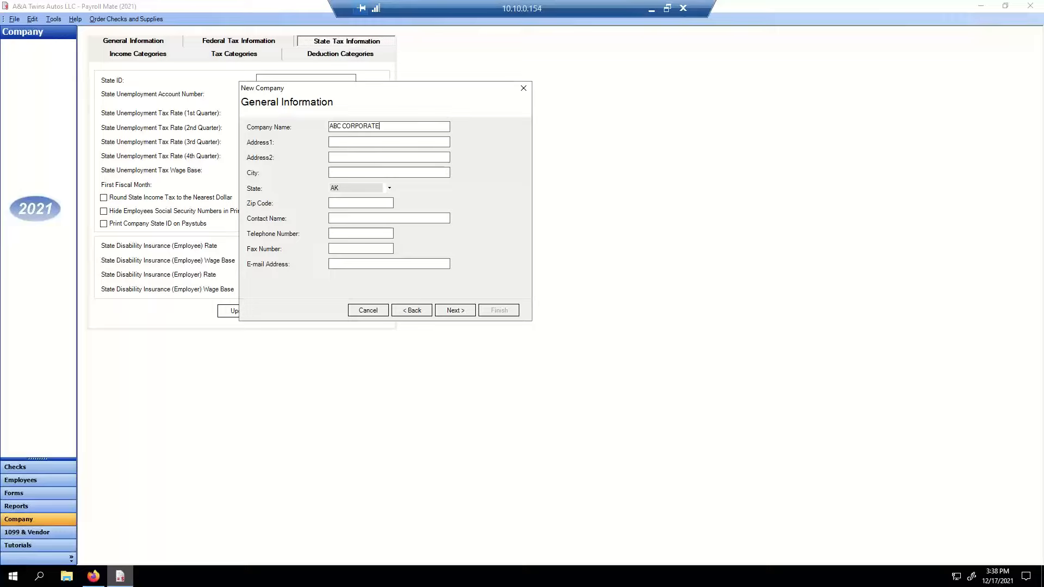
{"action": "type", "text": "LLC"}
{"action": "key", "text": "BackSpace"}
{"action": "key", "text": "BackSpace"}
{"action": "key", "text": "BackSpace"}
{"action": "key", "text": "BackSpace"}
{"action": "key", "text": "BackSpace"}
{"action": "key", "text": "BackSpace"}
{"action": "key", "text": "BackSpace"}
{"action": "key", "text": "BackSpace"}
{"action": "key", "text": "BackSpace"}
{"action": "key", "text": "BackSpace"}
{"action": "key", "text": "BackSpace"}
{"action": "type", "text": "MATE"}
{"action": "type", "text": "RIA"}
{"action": "type", "text": "LS INC"}
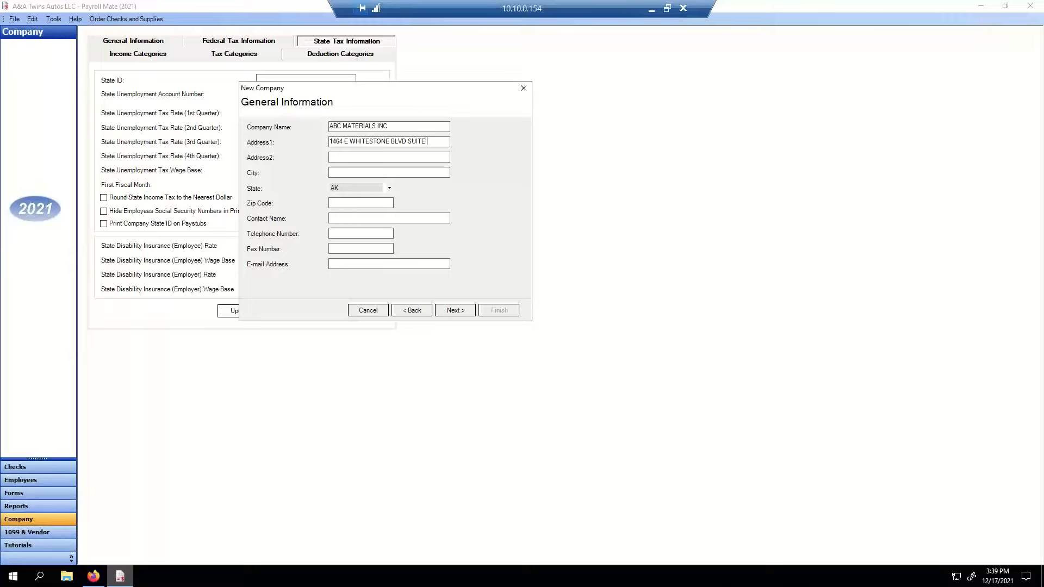
{"action": "key", "text": "Tab"}
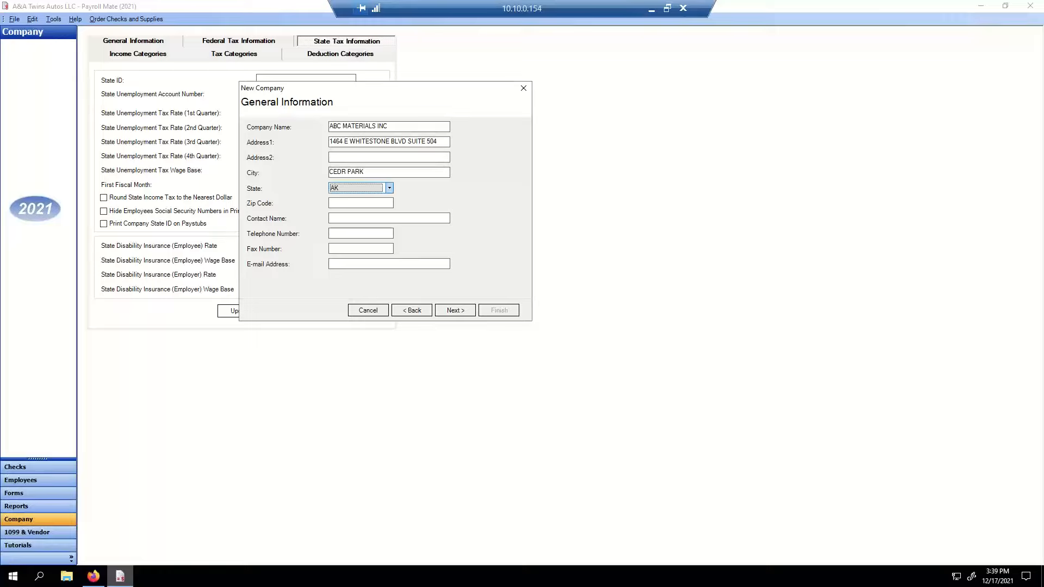
{"action": "type", "text": "TN"}
- Choose TX as the state, enter the zip code and the contact's name
{"action": "left_click", "coordinate": [340, 187]}
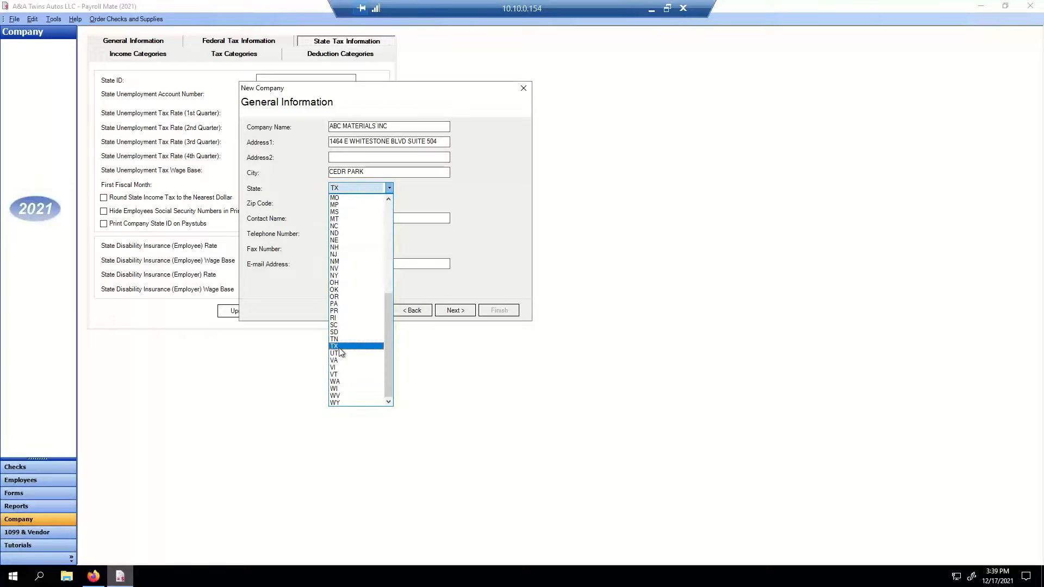
{"action": "left_click", "coordinate": [361, 204]}
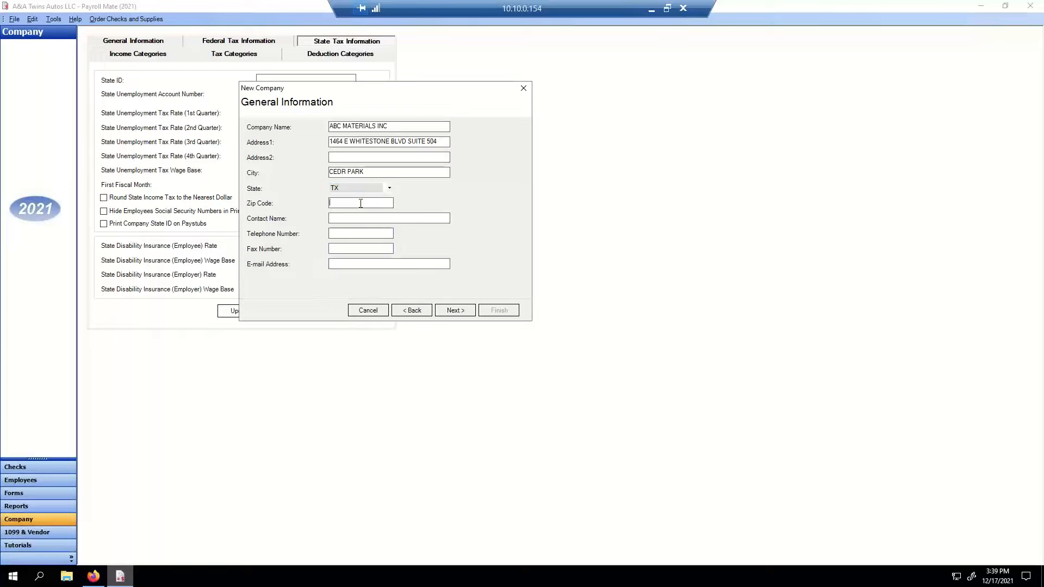
{"action": "type", "text": "78613"}
{"action": "left_click", "coordinate": [367, 217]}
- Fill in the company's telephone, fax and e-mail address, then continue to federal tax information
{"action": "key", "text": "Tab"}
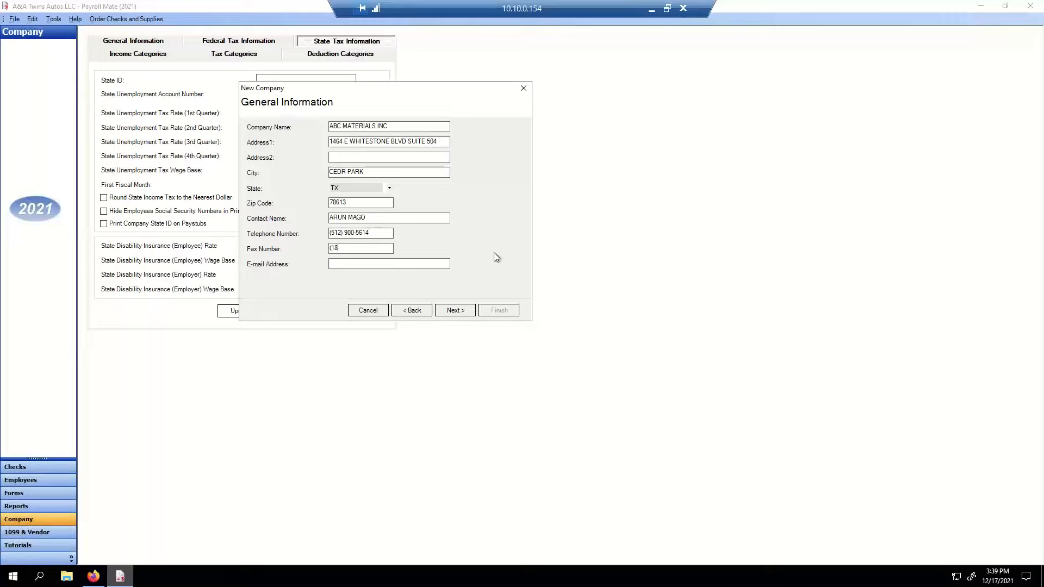
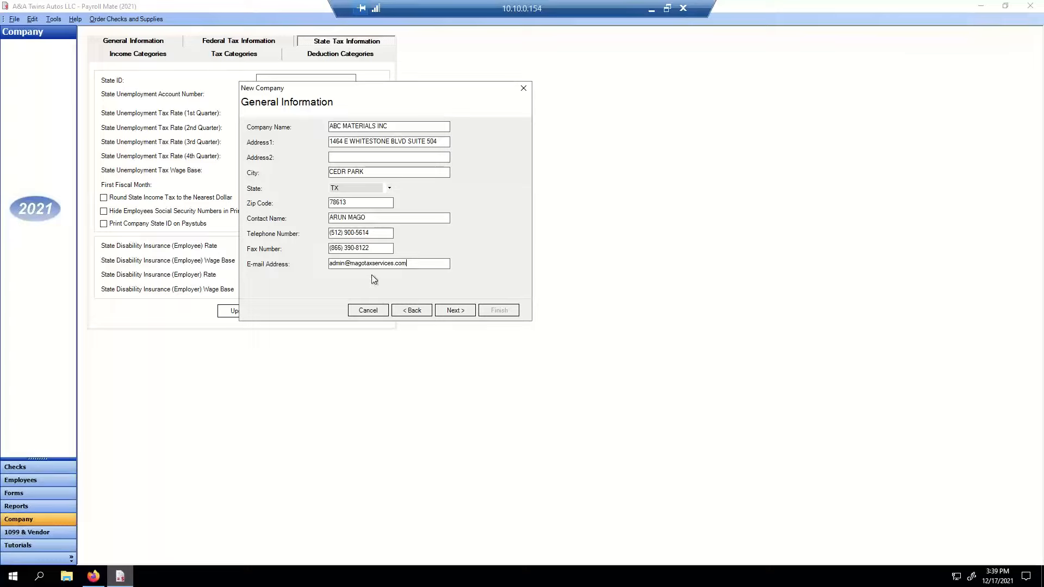
{"action": "left_click", "coordinate": [463, 311]}
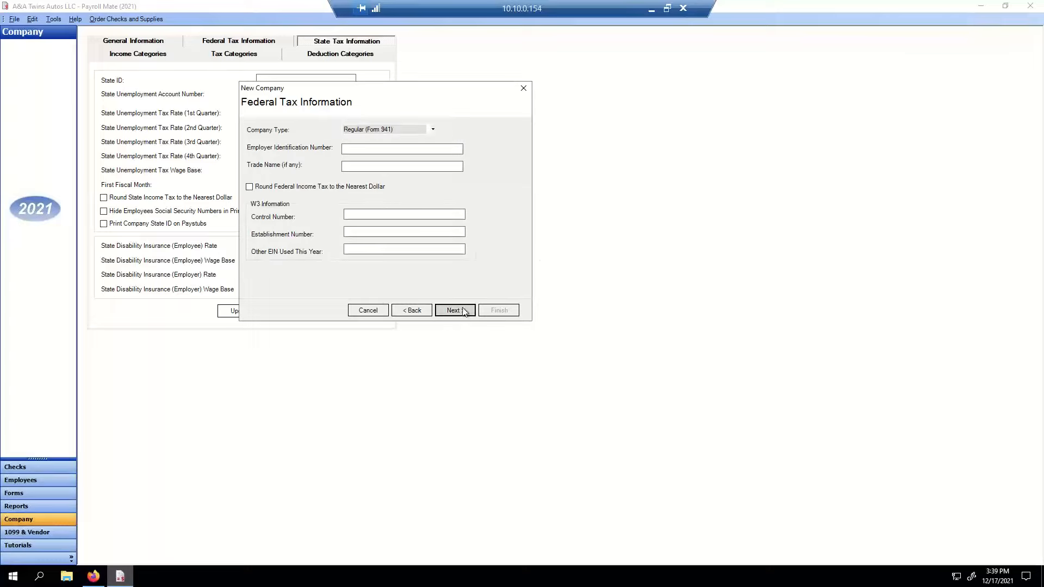
- Choose Regular (Form 941) company type, enter the employer ID and trade name ABC Materials
{"action": "left_click", "coordinate": [390, 129]}
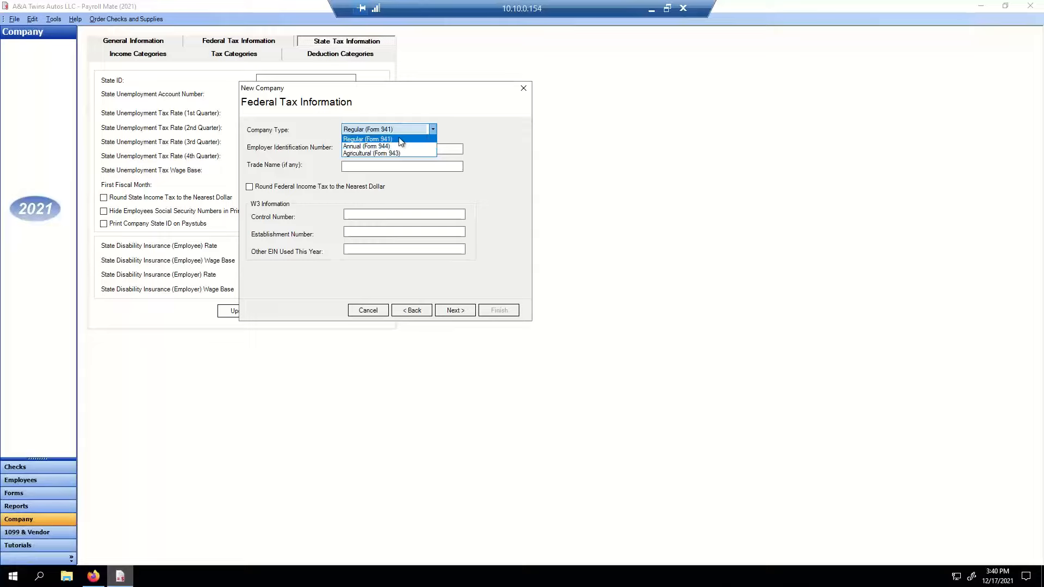
{"action": "left_click", "coordinate": [401, 141]}
{"action": "left_click", "coordinate": [398, 148]}
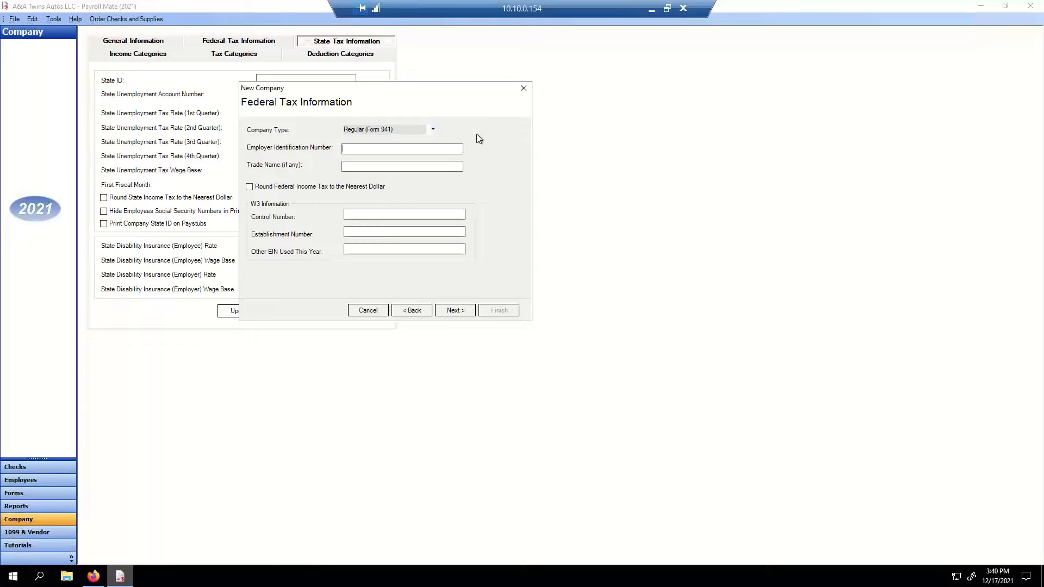
{"action": "type", "text": "12-3456789"}
{"action": "key", "text": "Tab"}
{"action": "type", "text": "C Materials"}
{"action": "key", "text": "Tab"}
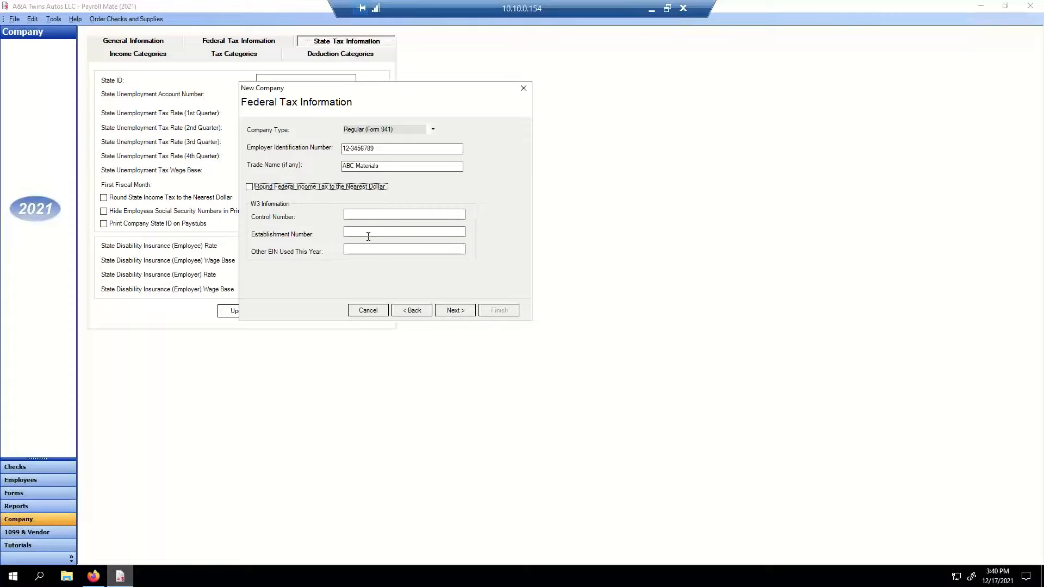
{"action": "left_click", "coordinate": [456, 311]}
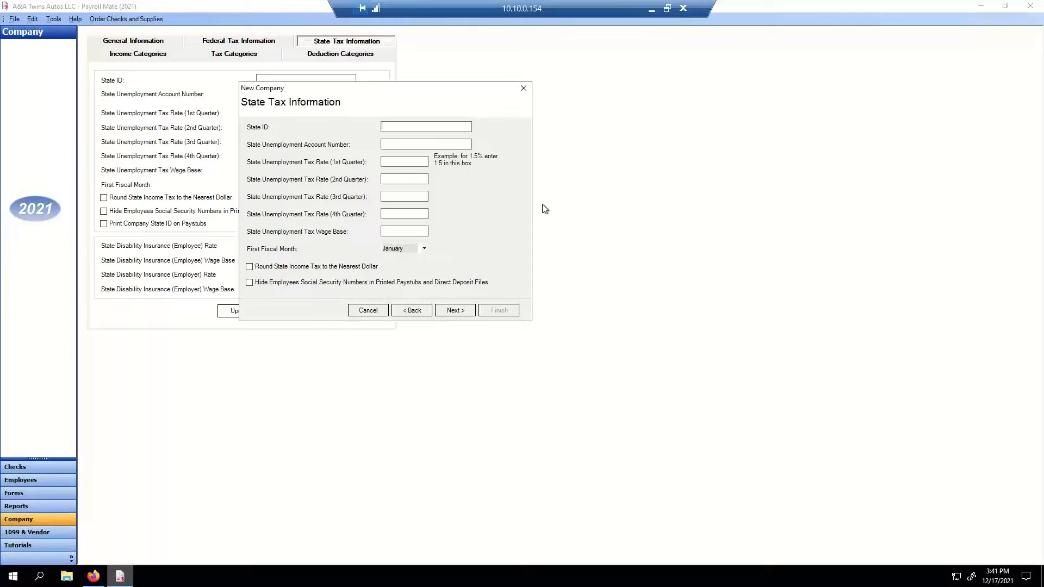
- Enter the state ID, unemployment account number and a 2.7 first-quarter rate
{"action": "key", "text": "BackSpace"}
{"action": "key", "text": "BackSpace"}
{"action": "key", "text": "BackSpace"}
- Set 2.7 for the remaining quarterly rates, a 9000 wage base, and toggle the Hide SSN option
{"action": "key", "text": "Tab"}
{"action": "type", "text": "2.7"}
{"action": "key", "text": "Tab"}
{"action": "type", "text": "2.7"}
{"action": "key", "text": "Tab"}
{"action": "type", "text": "2"}
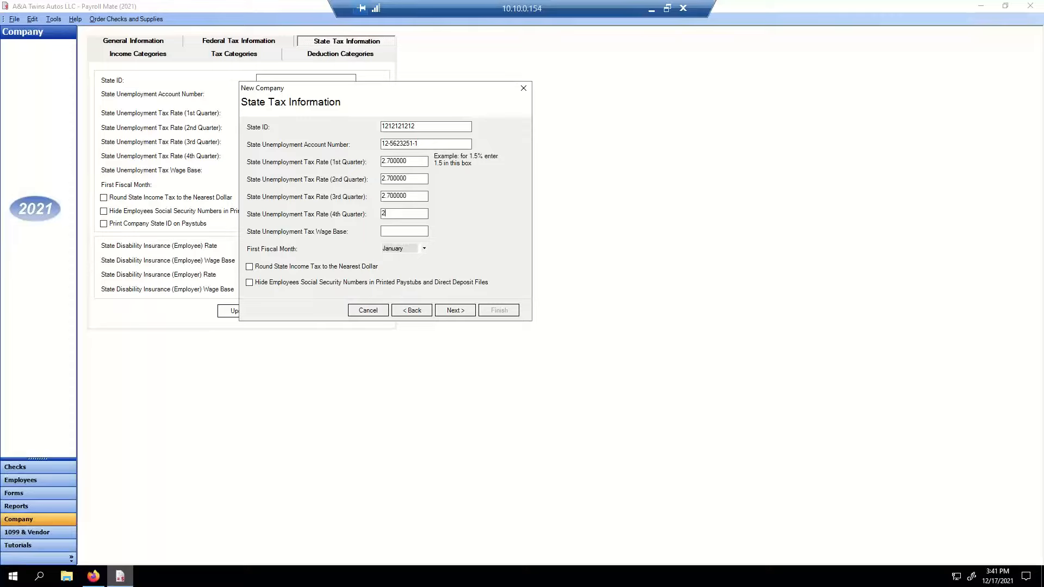
{"action": "type", "text": ".7"}
{"action": "key", "text": "Tab"}
{"action": "type", "text": "9000"}
{"action": "key", "text": "Tab"}
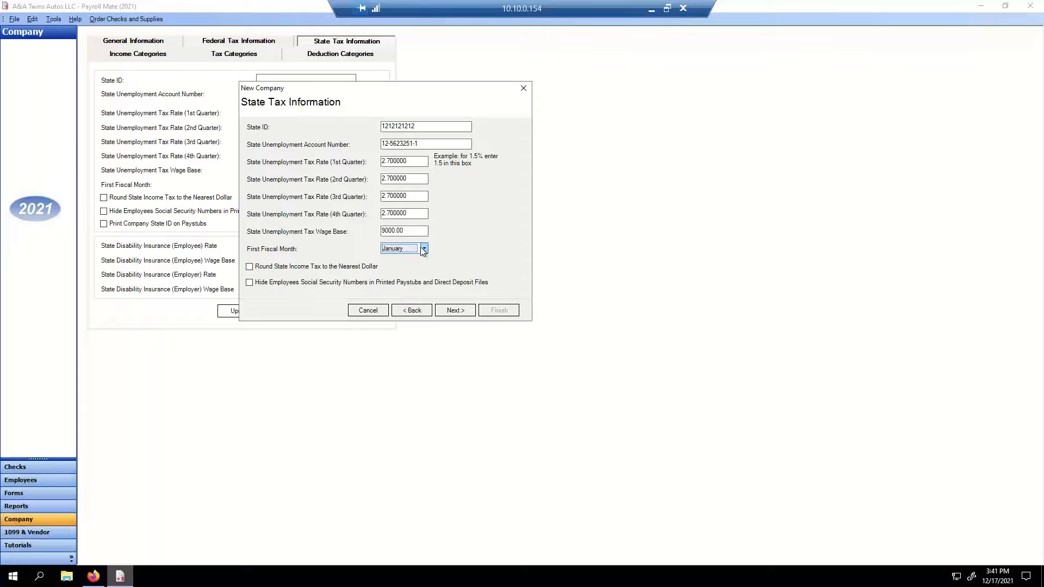
{"action": "left_click", "coordinate": [249, 282]}
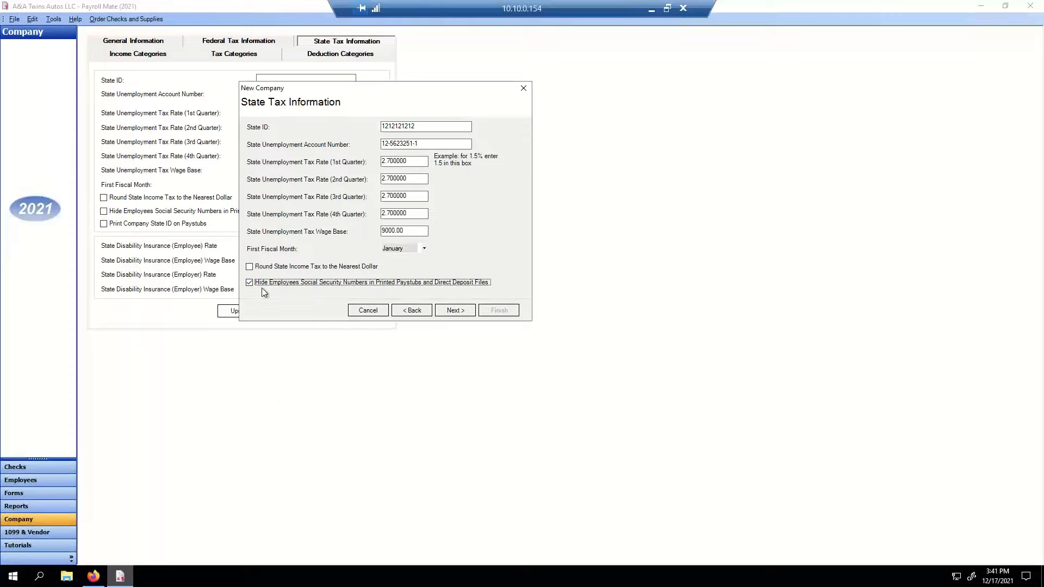
{"action": "left_click", "coordinate": [249, 284]}
- Review the state tax page once more, then finish the wizard to create ABC MATERIALS INC
{"action": "left_click", "coordinate": [446, 313]}
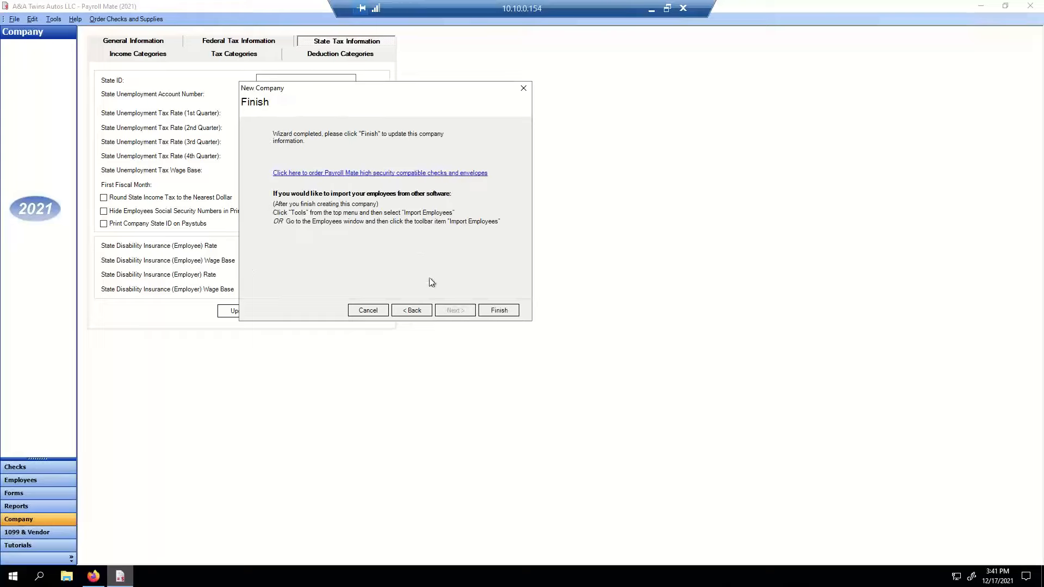
{"action": "left_click", "coordinate": [409, 312]}
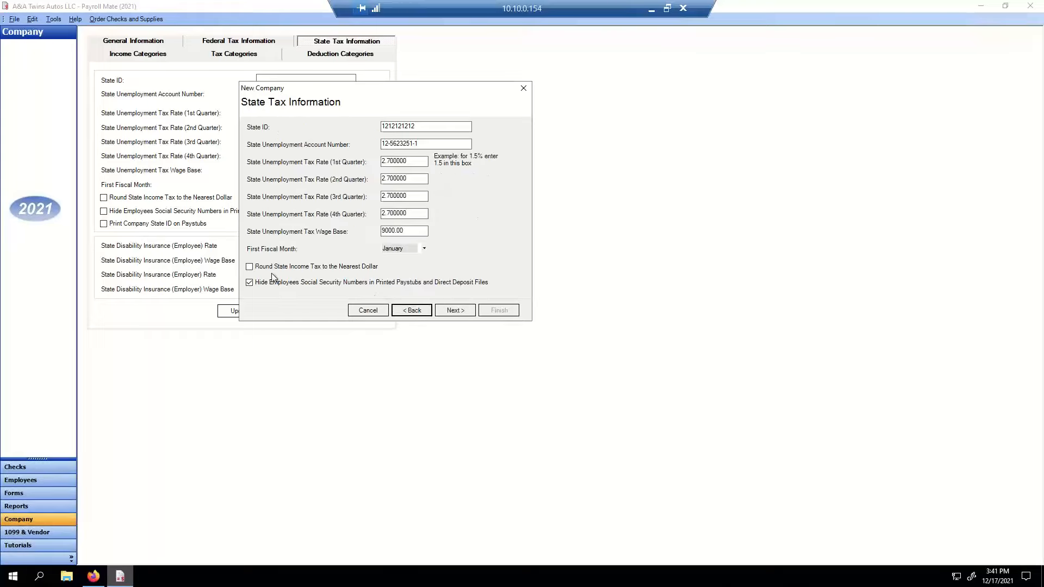
{"action": "left_click", "coordinate": [449, 313]}
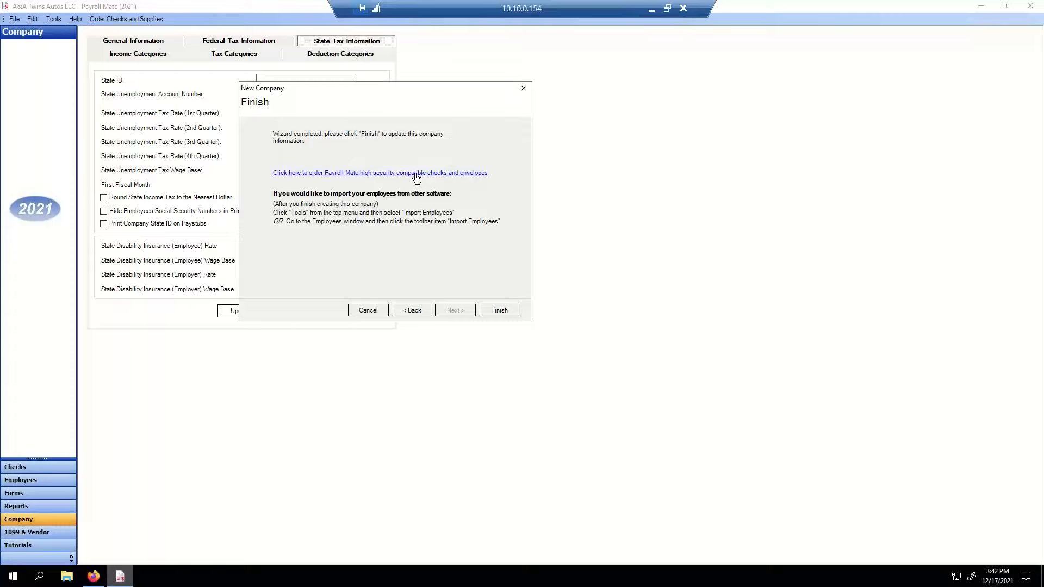
{"action": "left_click", "coordinate": [506, 314]}
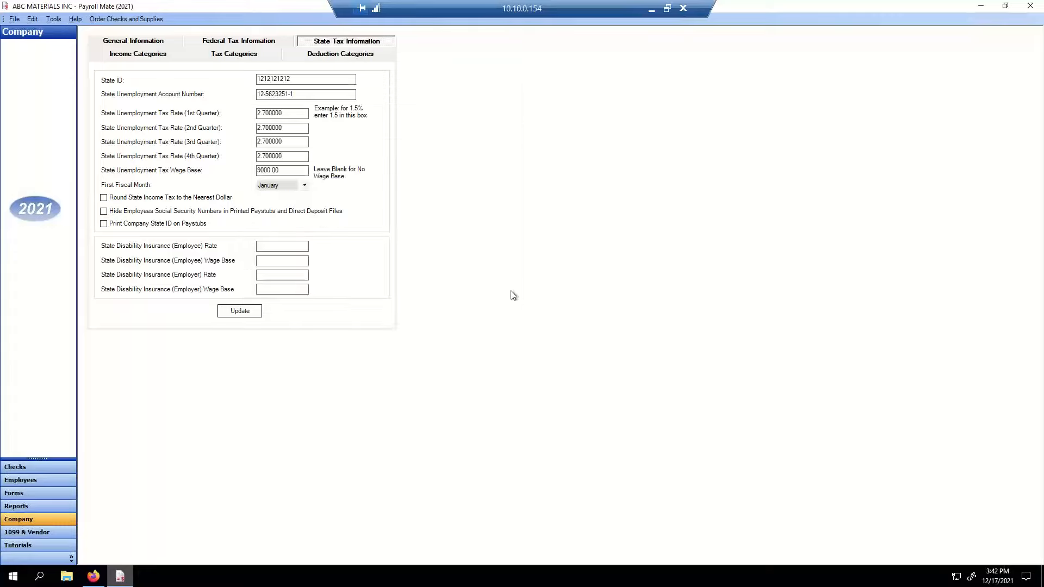
- Switch to the Employees view and start a new employee, moving past the wizard's welcome page
{"action": "left_click", "coordinate": [75, 467]}
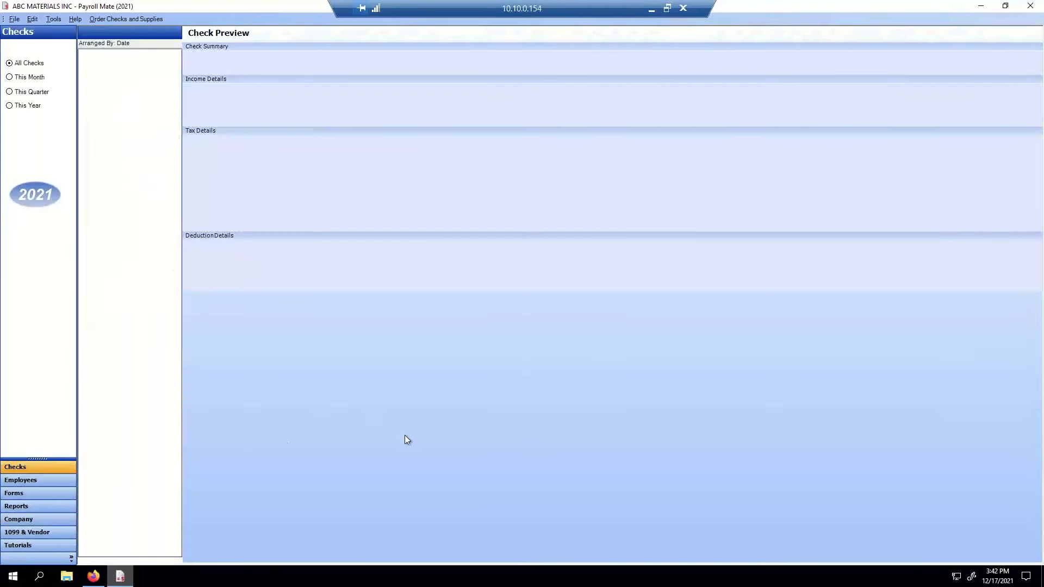
{"action": "left_click", "coordinate": [37, 482]}
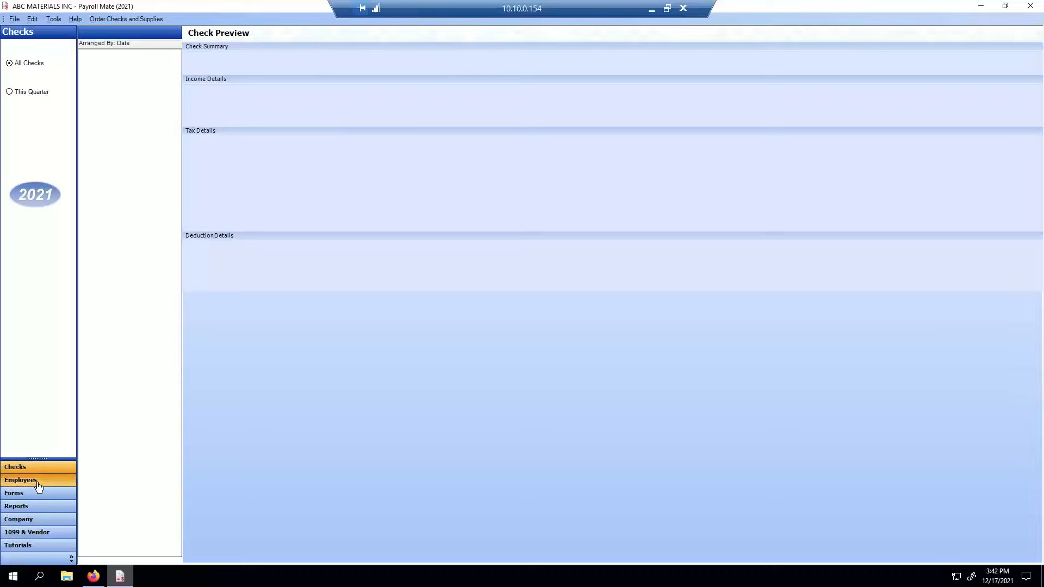
{"action": "left_click", "coordinate": [21, 32]}
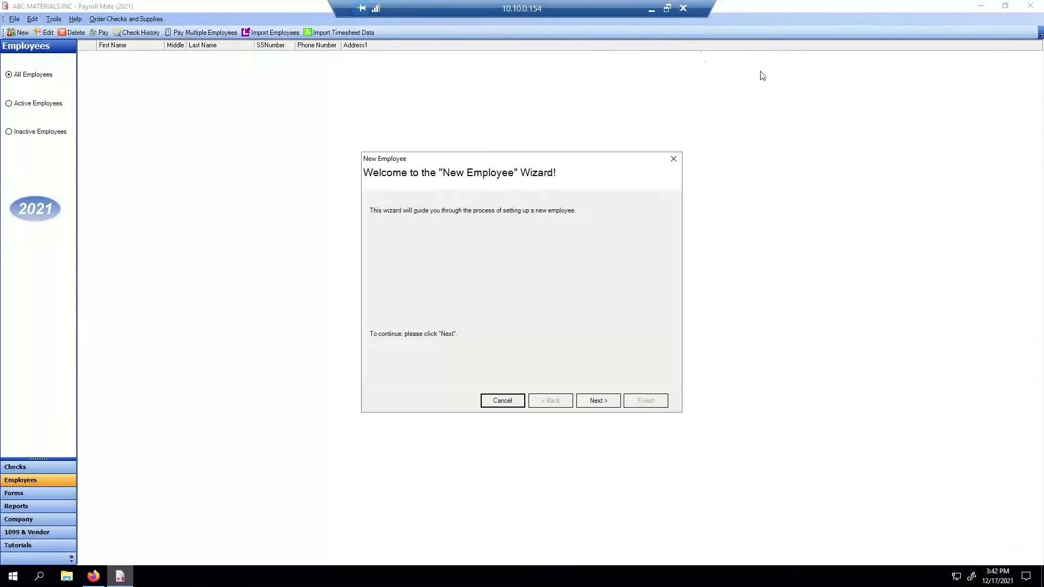
{"action": "left_click", "coordinate": [605, 402]}
{"action": "left_click", "coordinate": [599, 401]}
- Fill in the employee's address, city, state TX, zip code, SSN and date of birth
{"action": "left_click", "coordinate": [483, 208]}
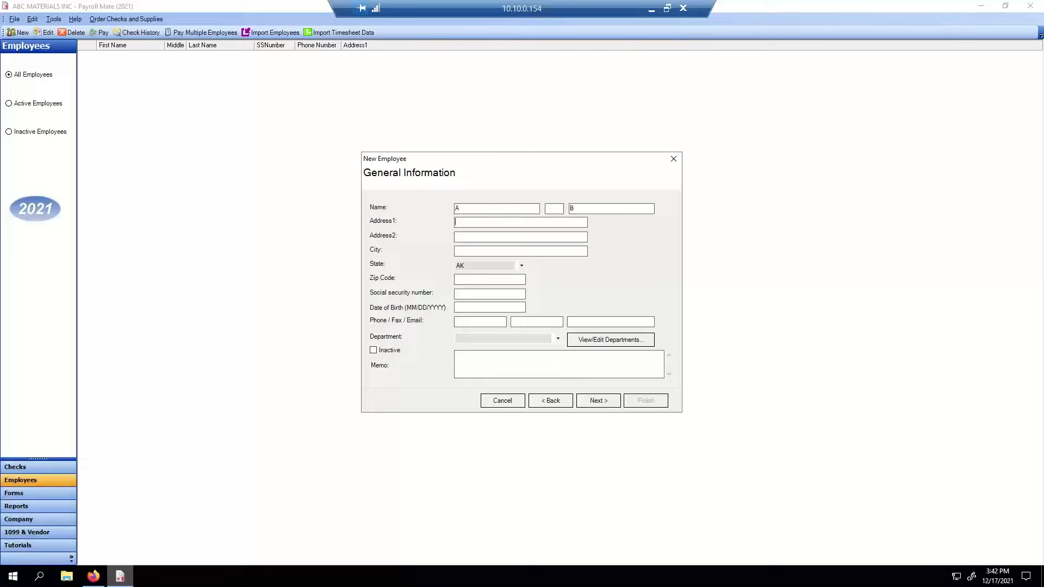
{"action": "key", "text": "Tab"}
{"action": "type", "text": "CEDAR PARK"}
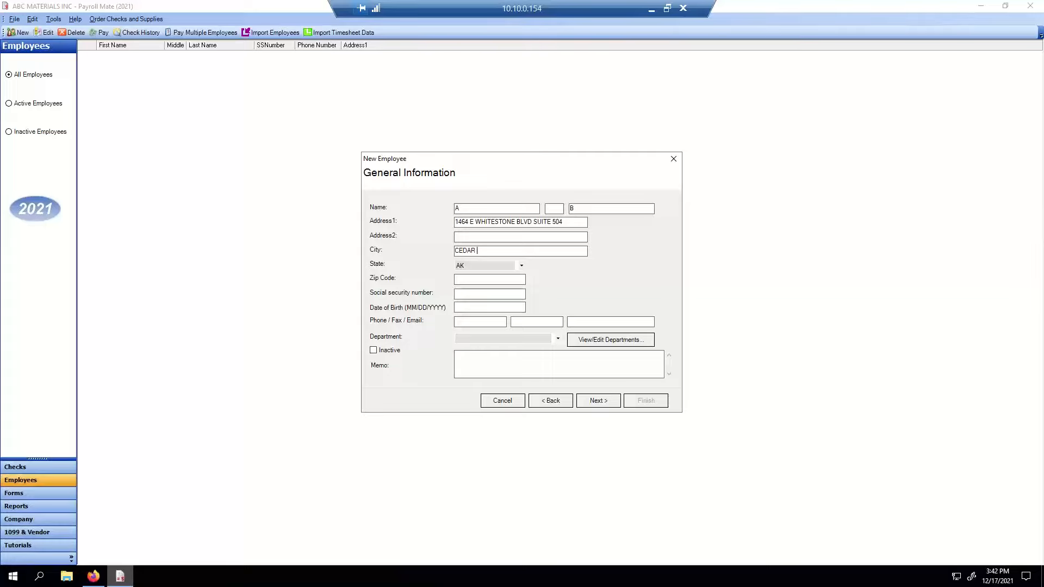
{"action": "key", "text": "Tab"}
{"action": "type", "text": "TX"}
{"action": "key", "text": "Tab"}
{"action": "type", "text": "78613"}
{"action": "type", "text": "000"}
{"action": "type", "text": "-00-0000"}
{"action": "type", "text": "01/"}
{"action": "type", "text": "01/198"}
{"action": "type", "text": "0"}
- Set filing status Married, 2 allowances and Monthly (12 Pay Periods) pay frequency
{"action": "left_click", "coordinate": [605, 401]}
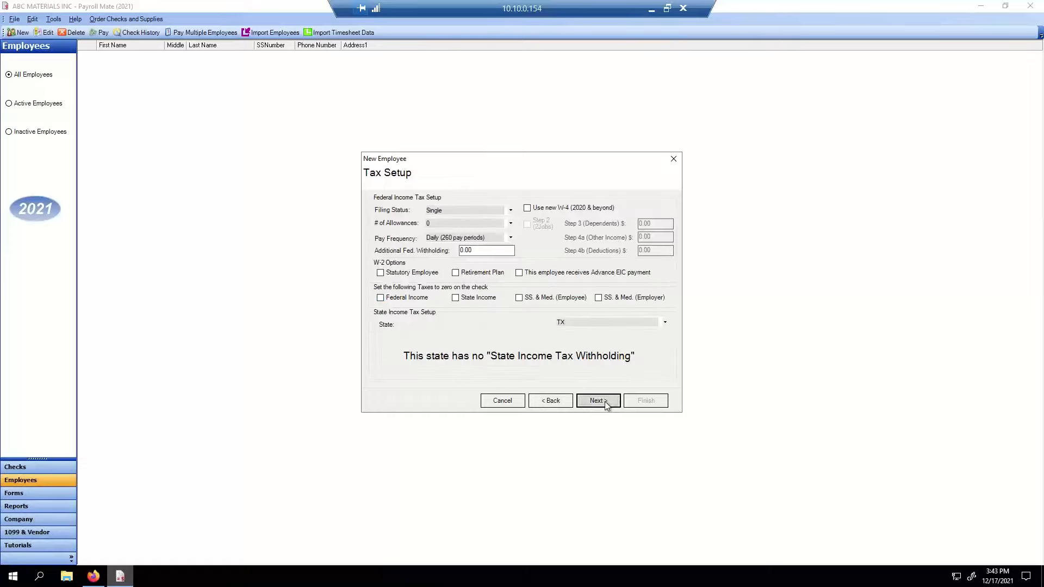
{"action": "left_click", "coordinate": [466, 211]}
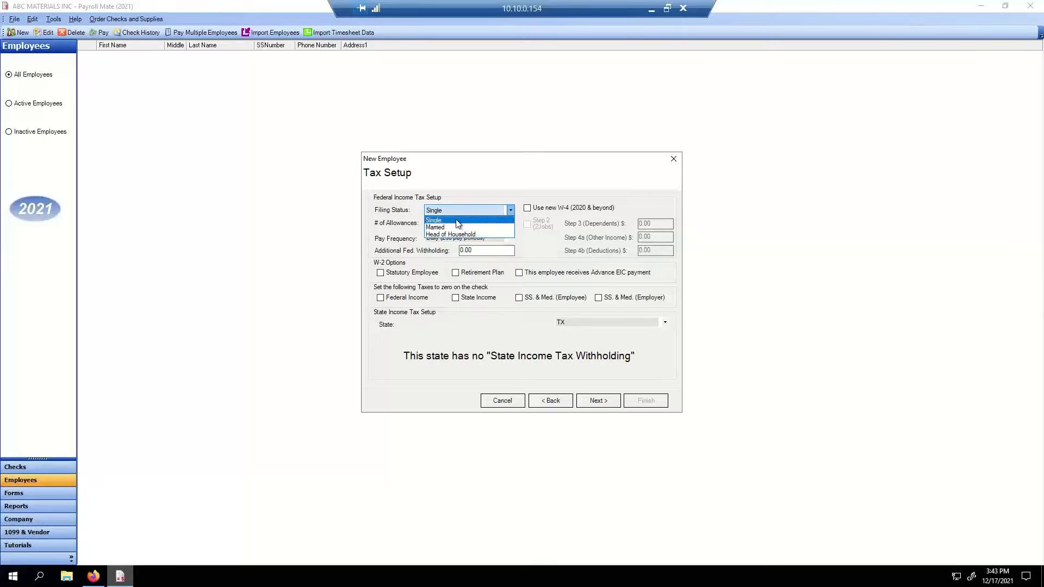
{"action": "left_click", "coordinate": [455, 227]}
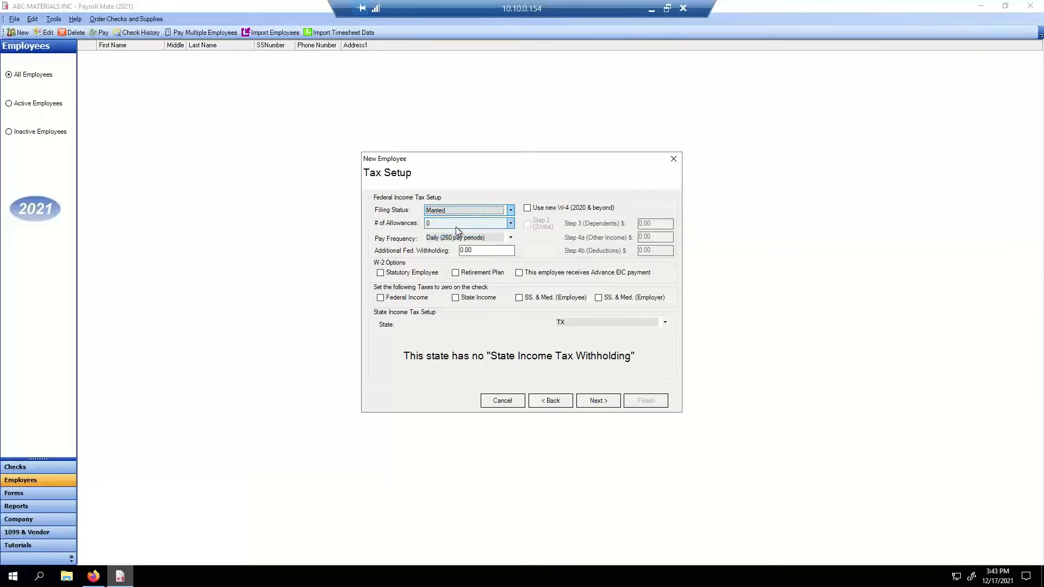
{"action": "left_click", "coordinate": [476, 223]}
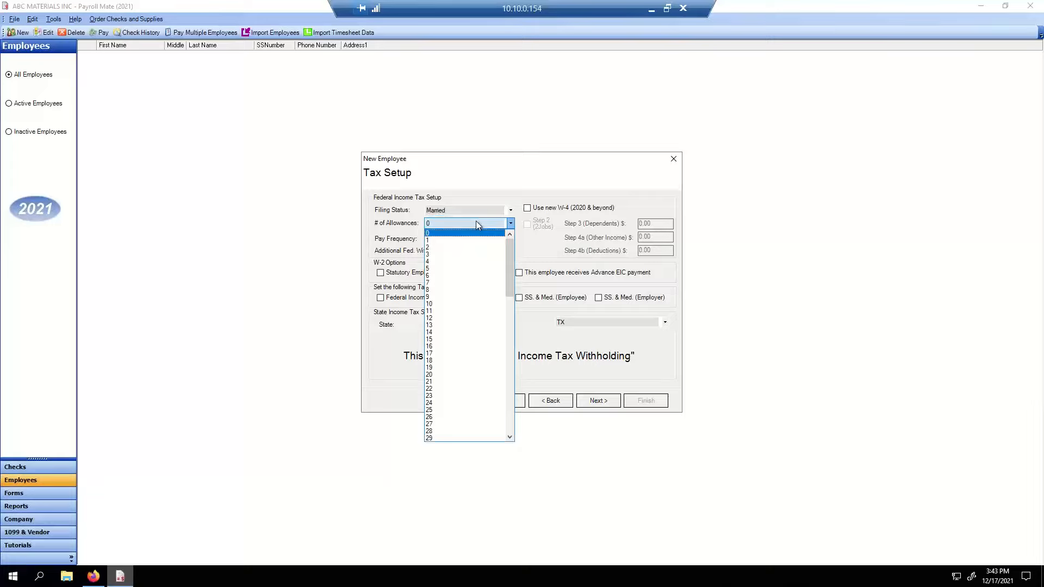
{"action": "left_click", "coordinate": [448, 248]}
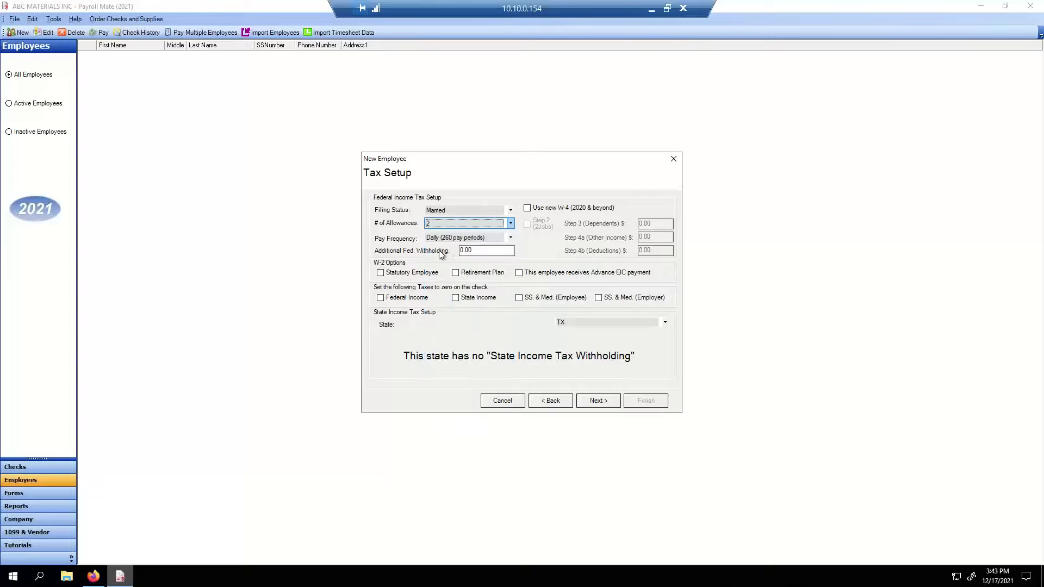
{"action": "left_click", "coordinate": [498, 239]}
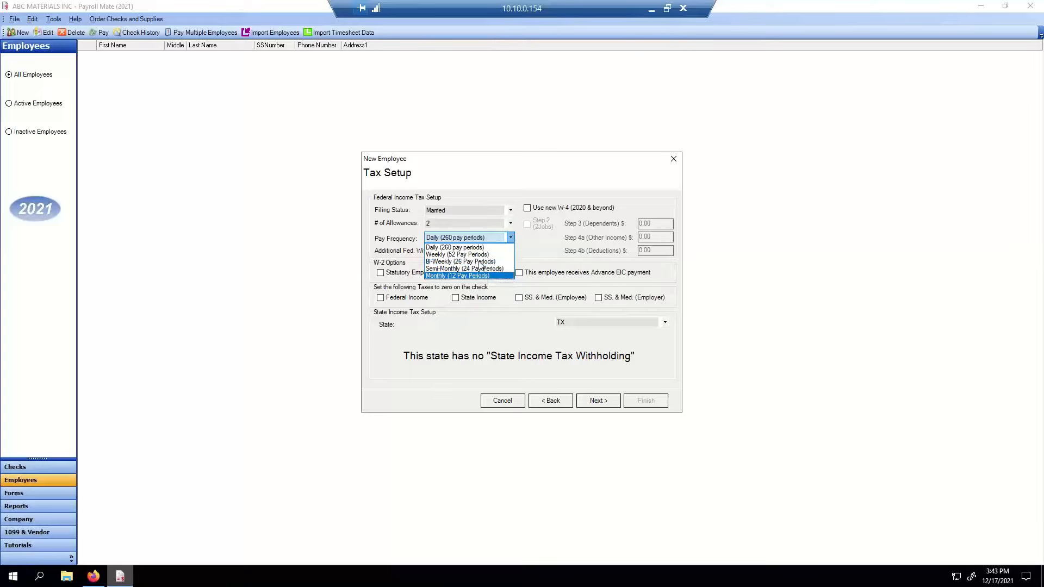
{"action": "left_click", "coordinate": [443, 276]}
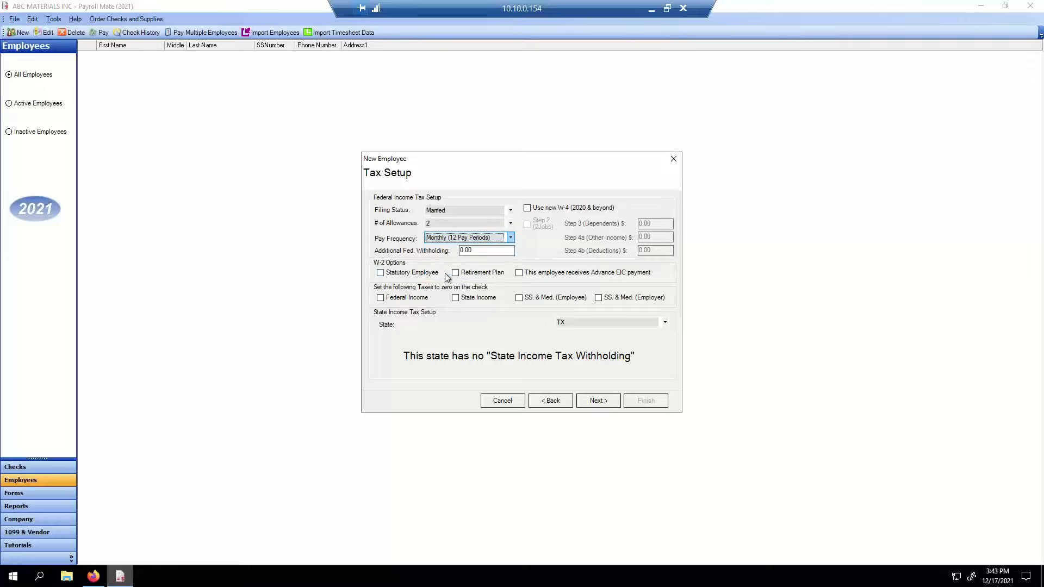
{"action": "left_click", "coordinate": [498, 238]}
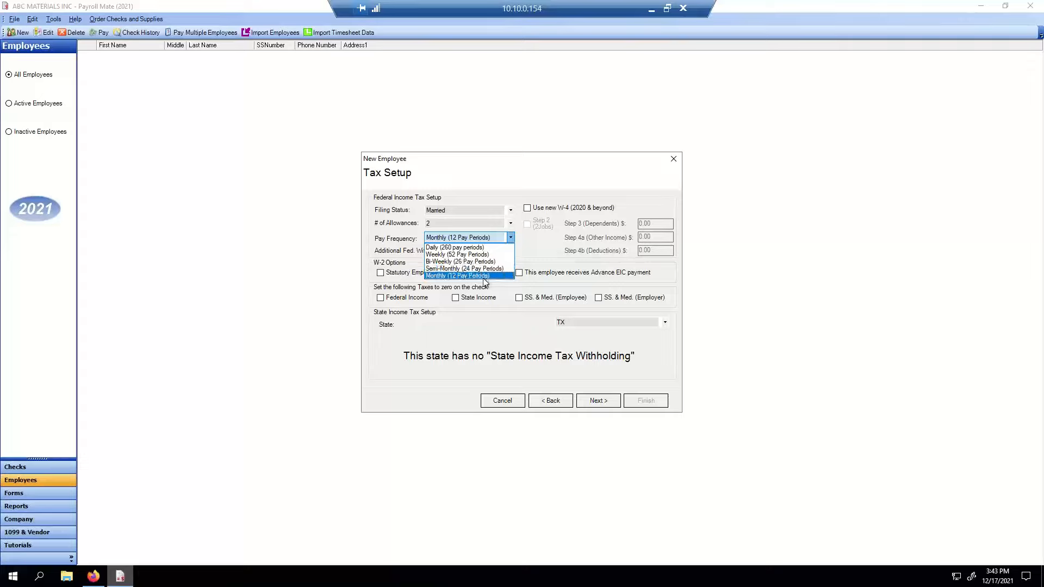
{"action": "left_click", "coordinate": [481, 277]}
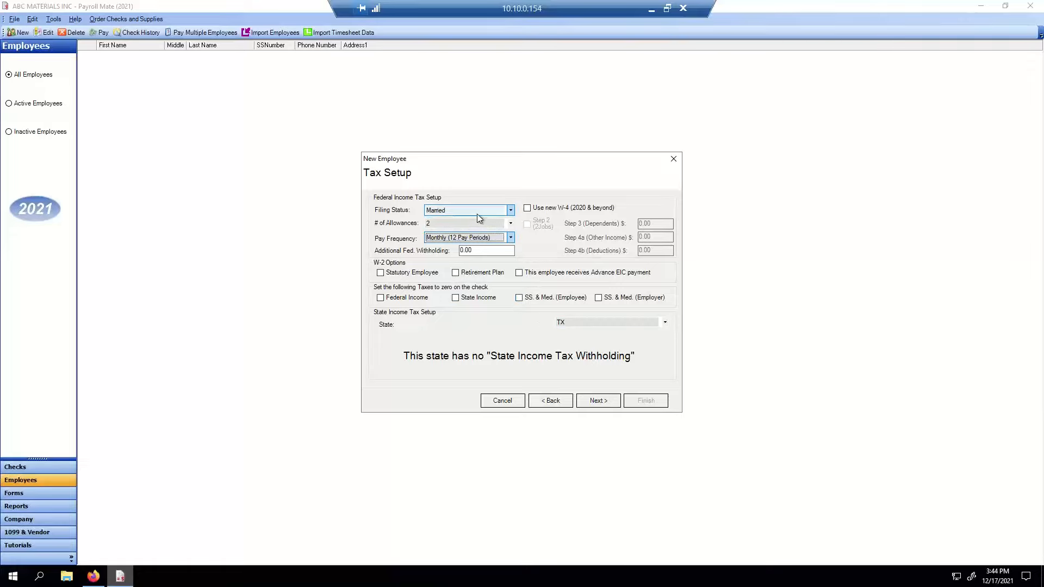
{"action": "left_click", "coordinate": [599, 403]}
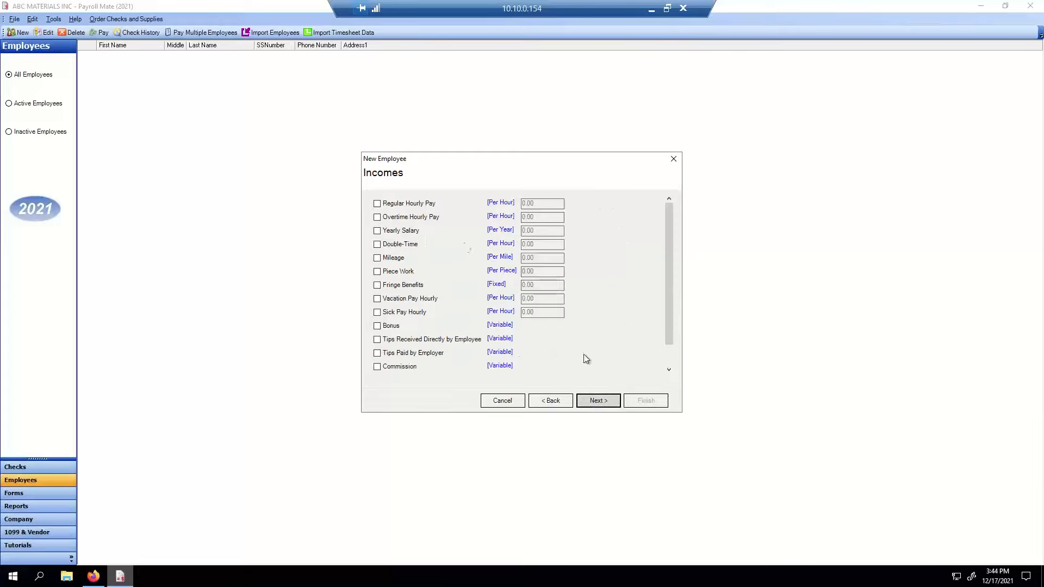
- Turn on regular hourly pay at 15 and overtime hourly pay at 22.50
{"action": "left_click", "coordinate": [414, 204]}
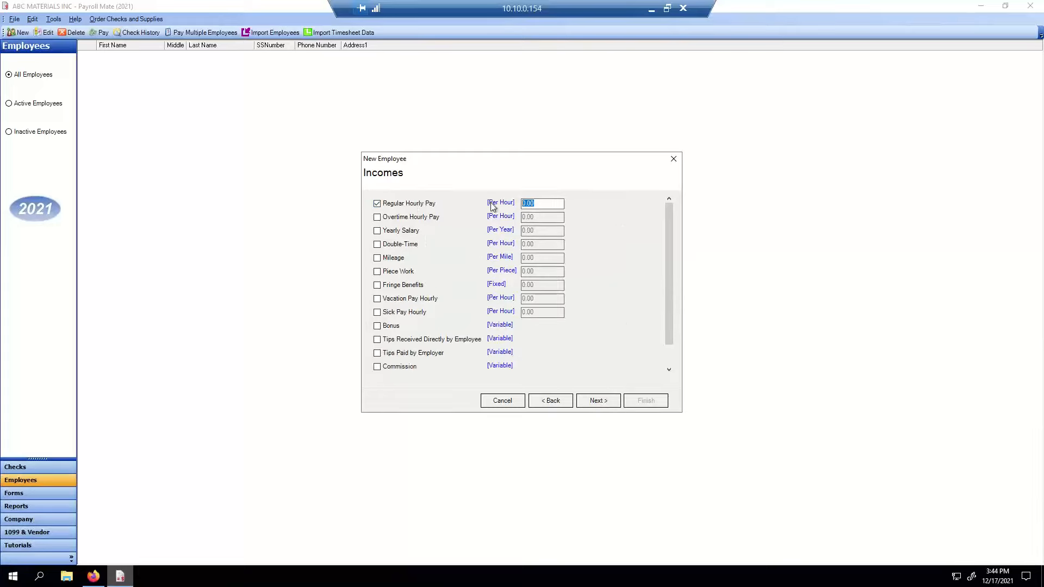
{"action": "key", "text": "Tab"}
{"action": "type", "text": "15"}
{"action": "key", "text": "Tab"}
{"action": "left_click", "coordinate": [377, 217]}
{"action": "key", "text": "Tab"}
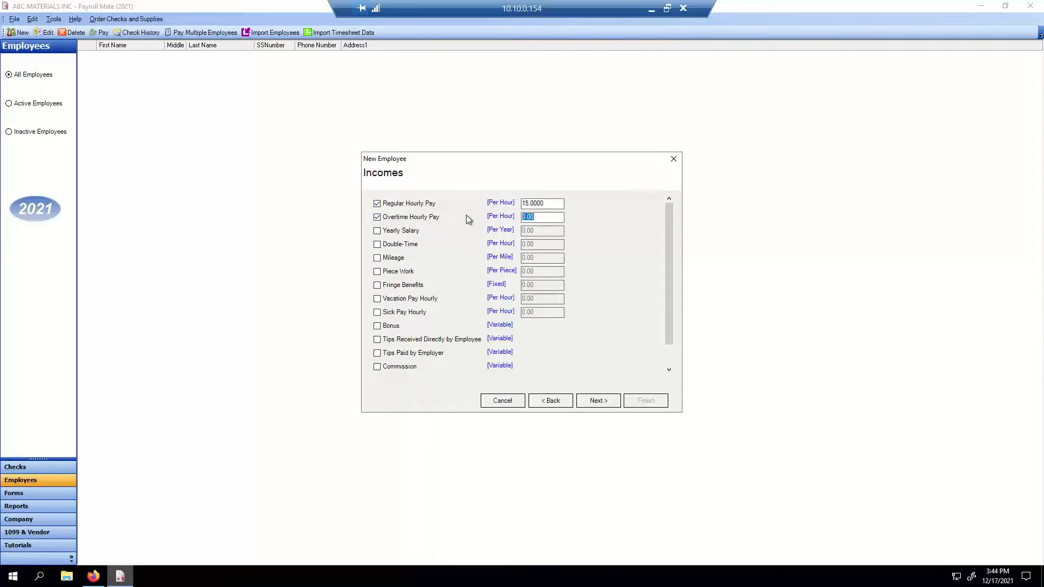
{"action": "type", "text": "22.5"}
{"action": "key", "text": "Tab"}
- Add mileage income at 0.50 per mile and continue to the Taxes page
{"action": "left_click", "coordinate": [377, 258]}
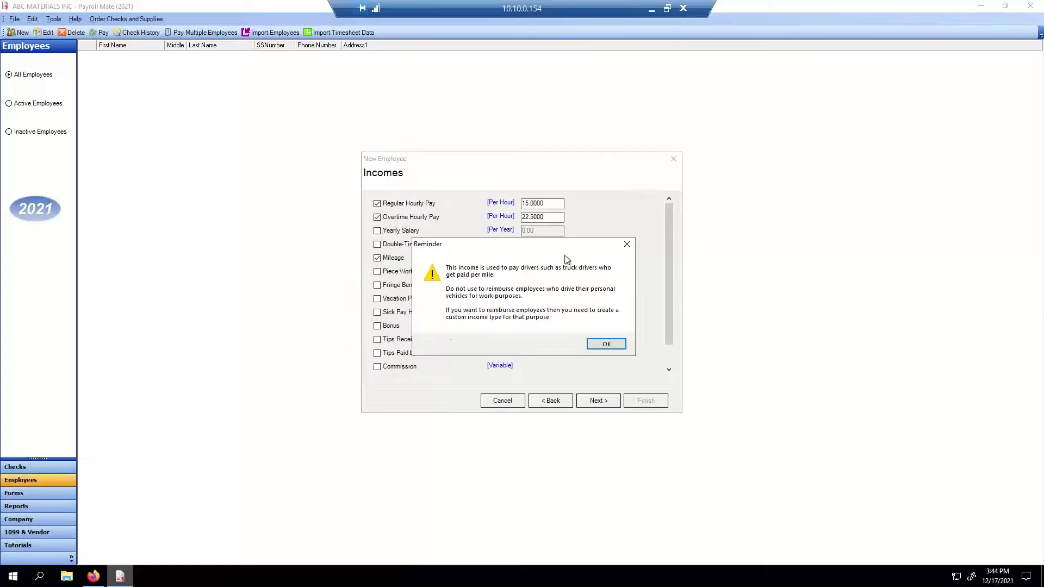
{"action": "left_click", "coordinate": [608, 343]}
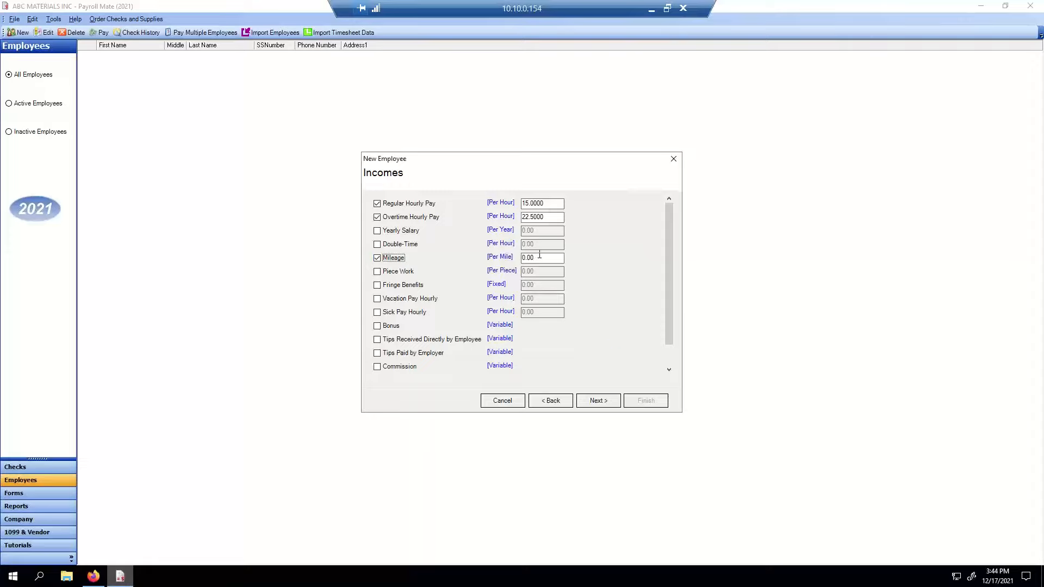
{"action": "left_click", "coordinate": [539, 255]}
{"action": "type", "text": ".5"}
{"action": "key", "text": "Tab"}
{"action": "left_click", "coordinate": [599, 400]}
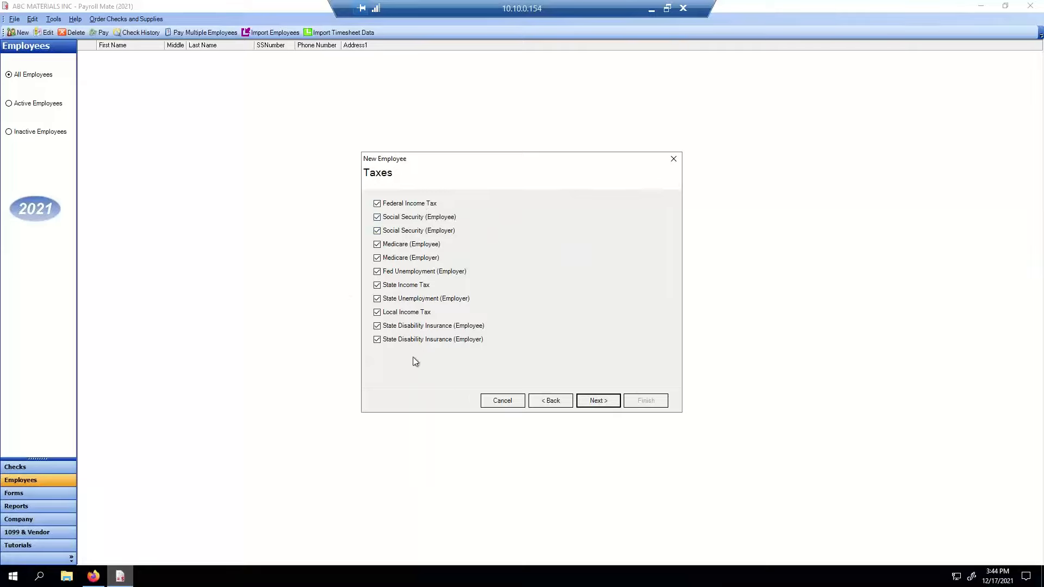
- Remove the employer State Disability Insurance tax, keeping the employee disability tax enabled
{"action": "left_click", "coordinate": [388, 342]}
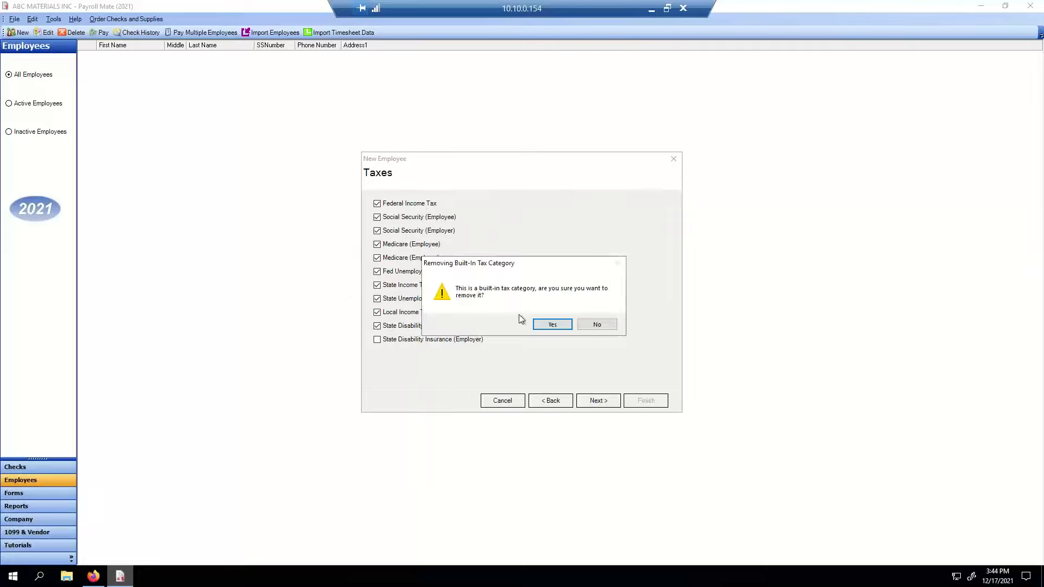
{"action": "left_click", "coordinate": [544, 323]}
{"action": "left_click", "coordinate": [377, 328]}
{"action": "left_click", "coordinate": [551, 325]}
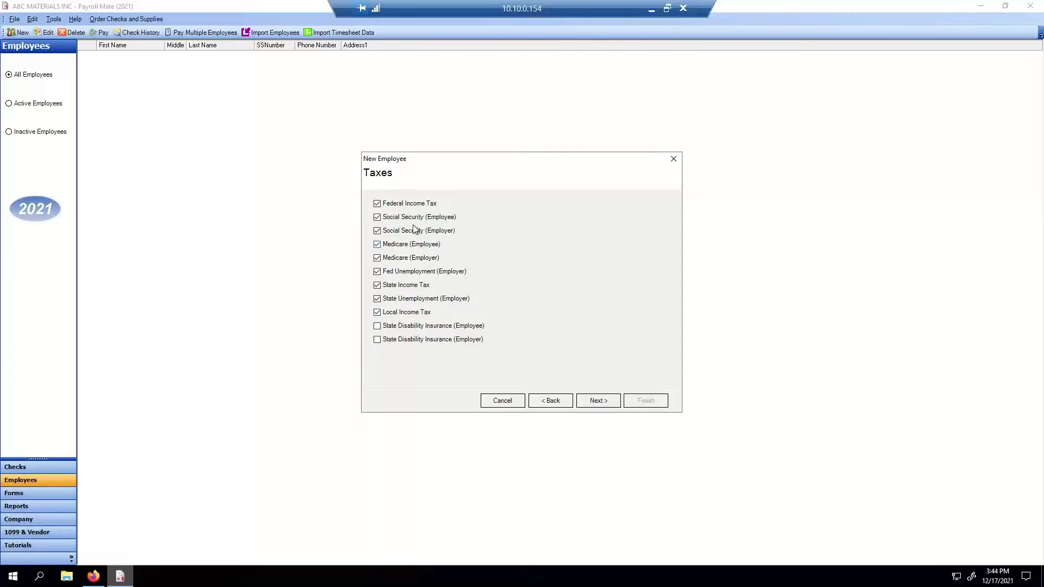
{"action": "left_click", "coordinate": [408, 330]}
- Remove State Income Tax, state unemployment tax and Local Income Tax, then continue to Deductions
{"action": "left_click", "coordinate": [405, 286]}
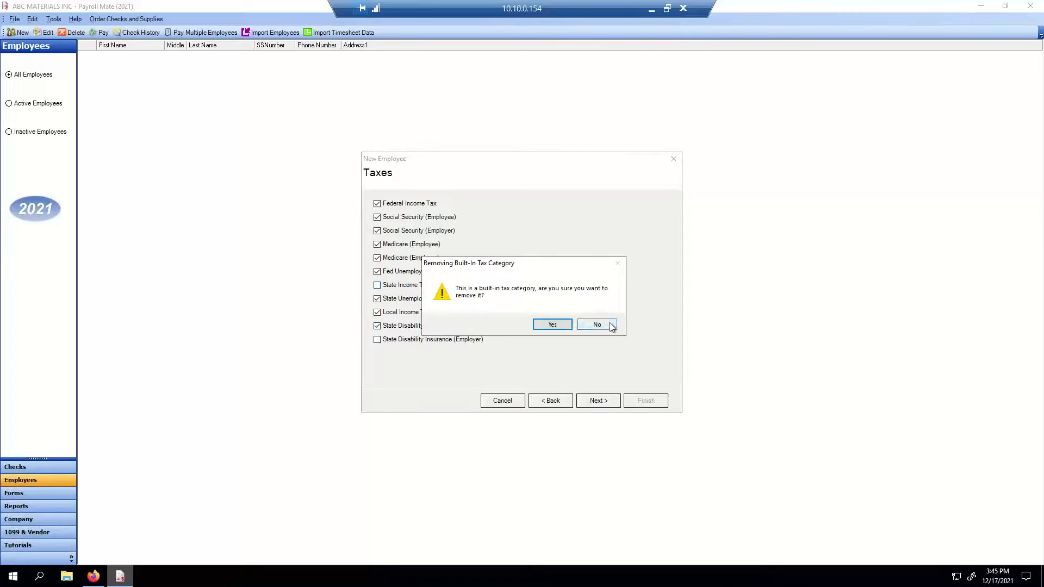
{"action": "left_click", "coordinate": [560, 326]}
{"action": "left_click", "coordinate": [416, 299]}
{"action": "left_click", "coordinate": [559, 326]}
{"action": "left_click", "coordinate": [418, 313]}
{"action": "left_click", "coordinate": [547, 326]}
{"action": "left_click", "coordinate": [457, 326]}
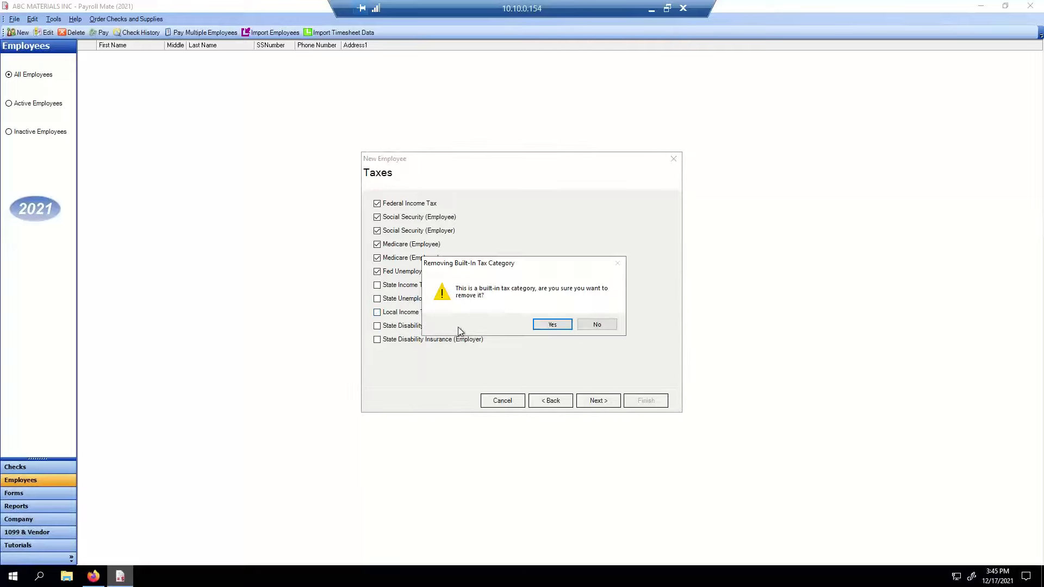
{"action": "left_click", "coordinate": [552, 324]}
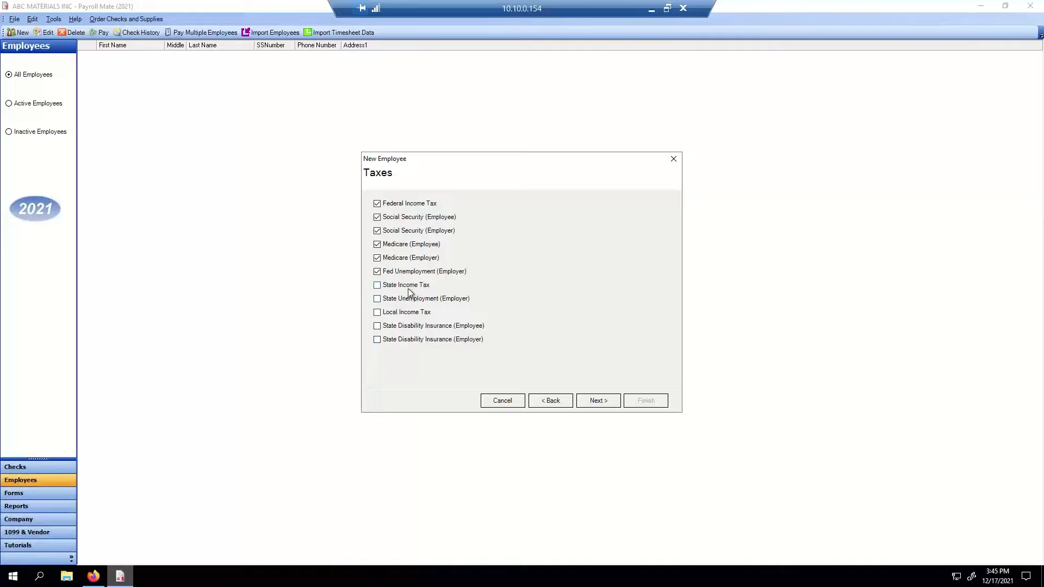
{"action": "left_click", "coordinate": [603, 402]}
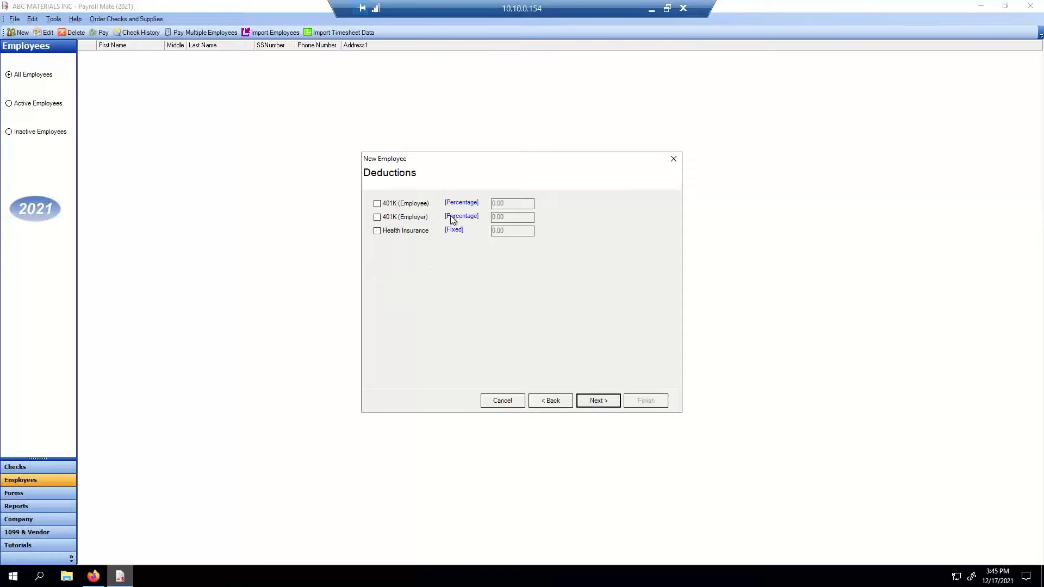
- Enable the 401K (Employee) and 401K (Employer) deductions at 2.5 each
{"action": "left_click", "coordinate": [416, 205]}
{"action": "left_click_drag", "start_coordinate": [529, 204], "coordinate": [422, 202]}
{"action": "type", "text": "2.5"}
{"action": "key", "text": "Tab"}
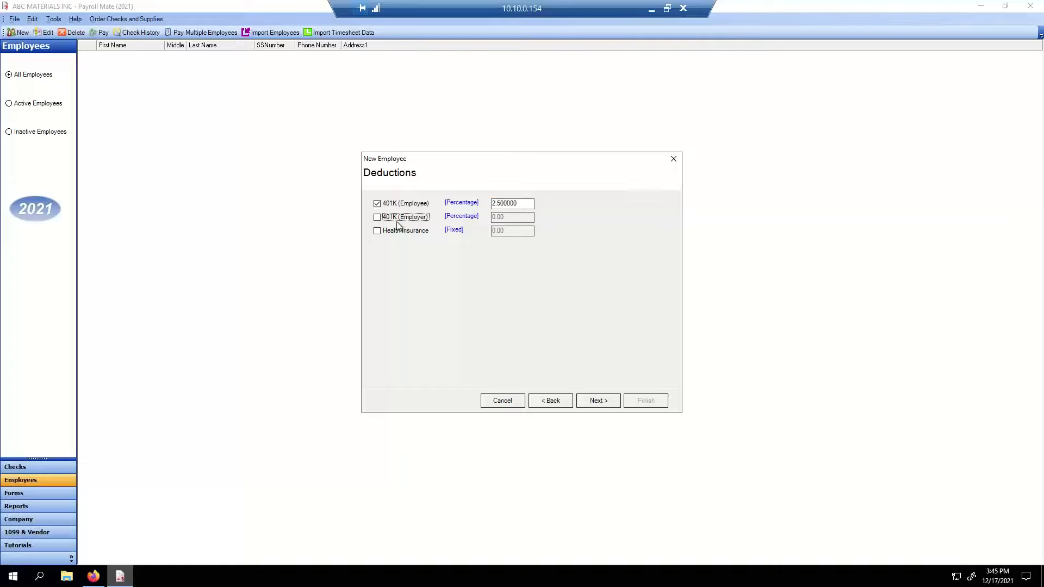
{"action": "left_click", "coordinate": [377, 217]}
{"action": "key", "text": "Tab"}
{"action": "type", "text": "2.5"}
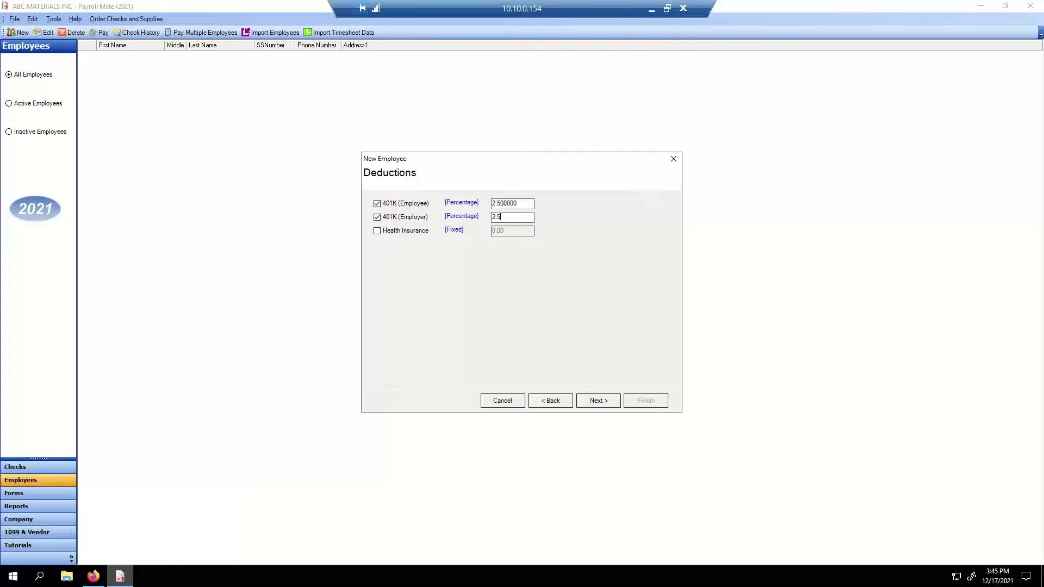
{"action": "key", "text": "Tab"}
- Enable the Health Insurance deduction with a fixed amount of 150
{"action": "left_click", "coordinate": [376, 231]}
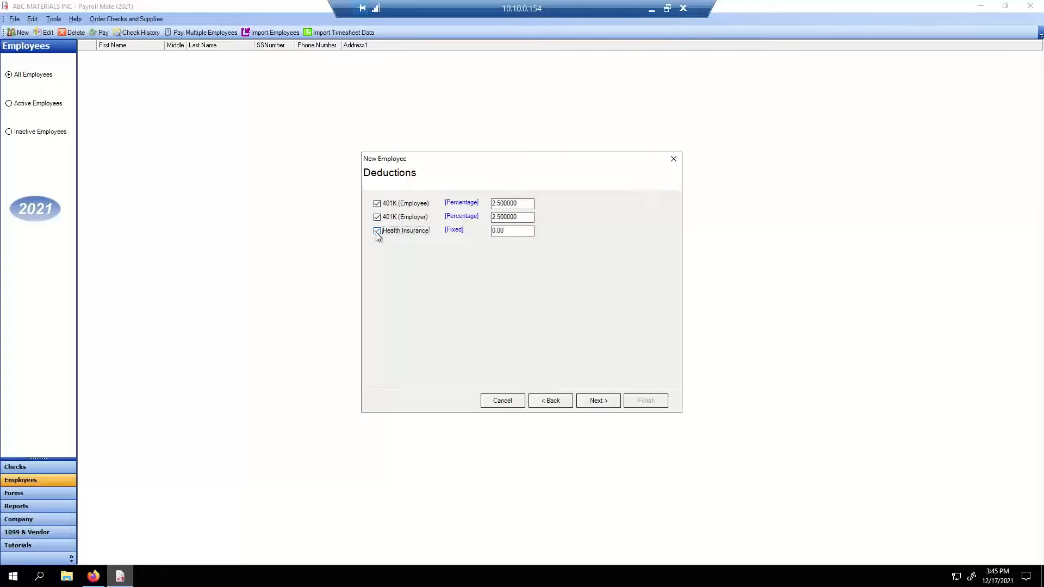
{"action": "left_click", "coordinate": [512, 231]}
{"action": "double_click", "coordinate": [512, 231]}
{"action": "type", "text": "250"}
{"action": "key", "text": "Tab"}
{"action": "double_click", "coordinate": [527, 233]}
{"action": "type", "text": "150"}
{"action": "key", "text": "Tab"}
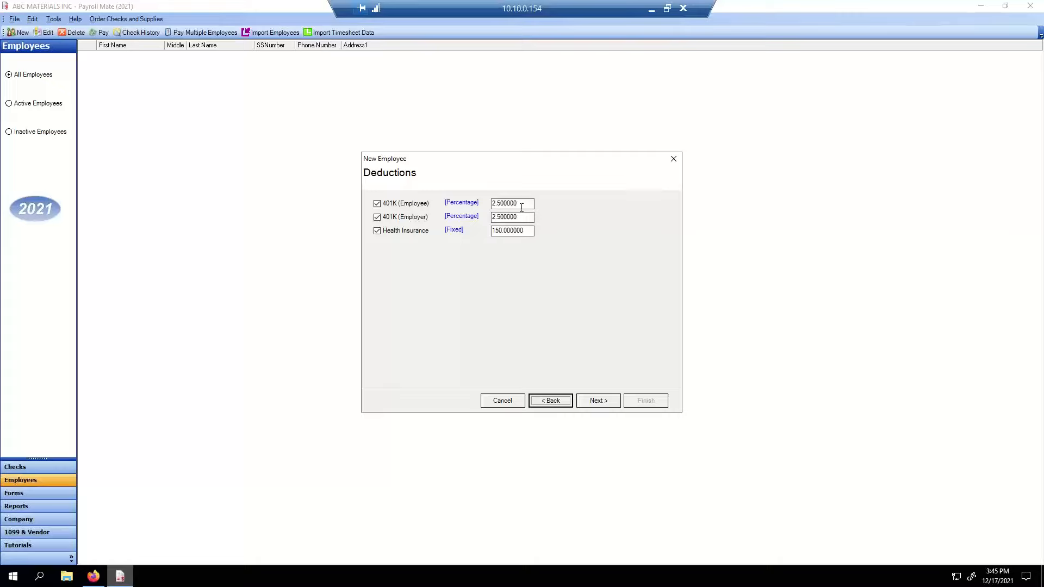
- Skip Direct Deposit and Vacation, finish saving the employee, and go to the Checks section
{"action": "left_click", "coordinate": [601, 403]}
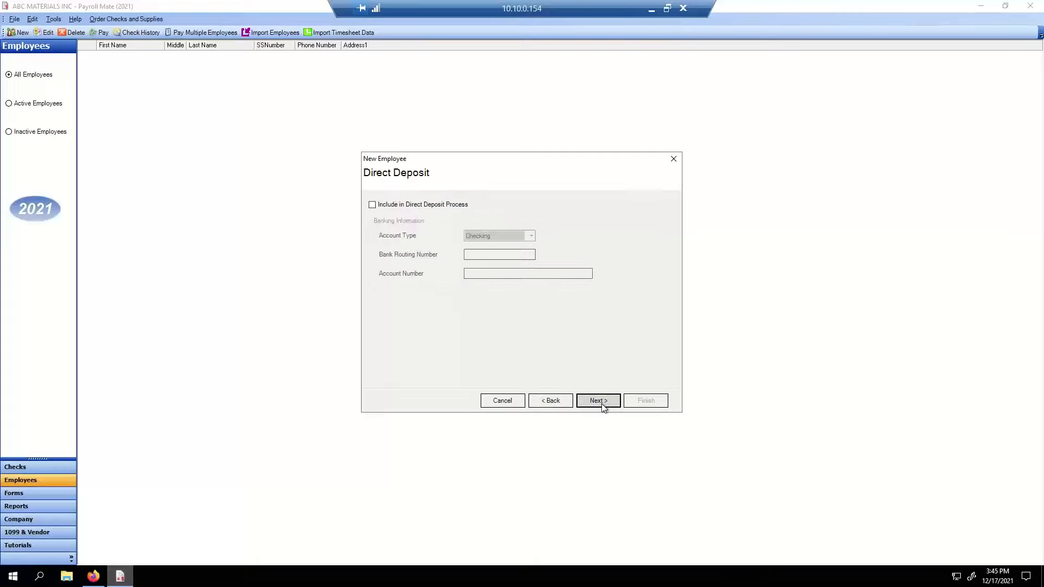
{"action": "left_click", "coordinate": [601, 403]}
{"action": "left_click", "coordinate": [601, 404]}
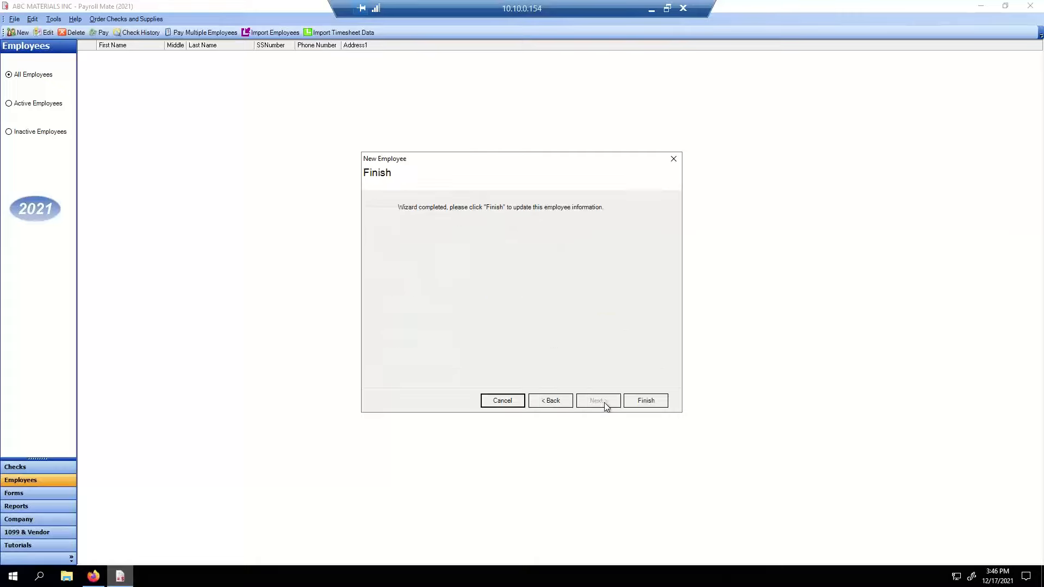
{"action": "left_click", "coordinate": [641, 402]}
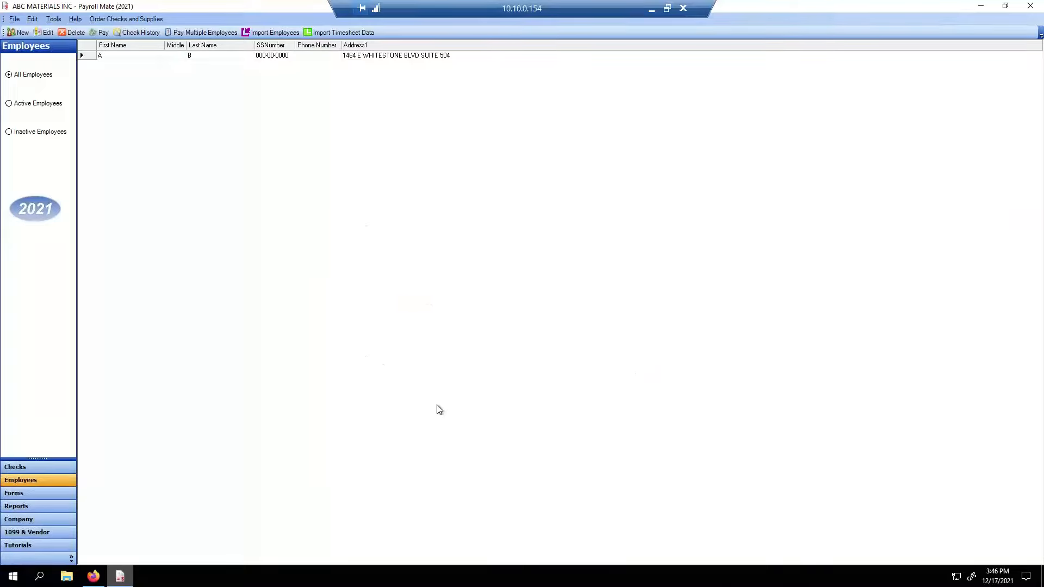
{"action": "left_click", "coordinate": [28, 471]}
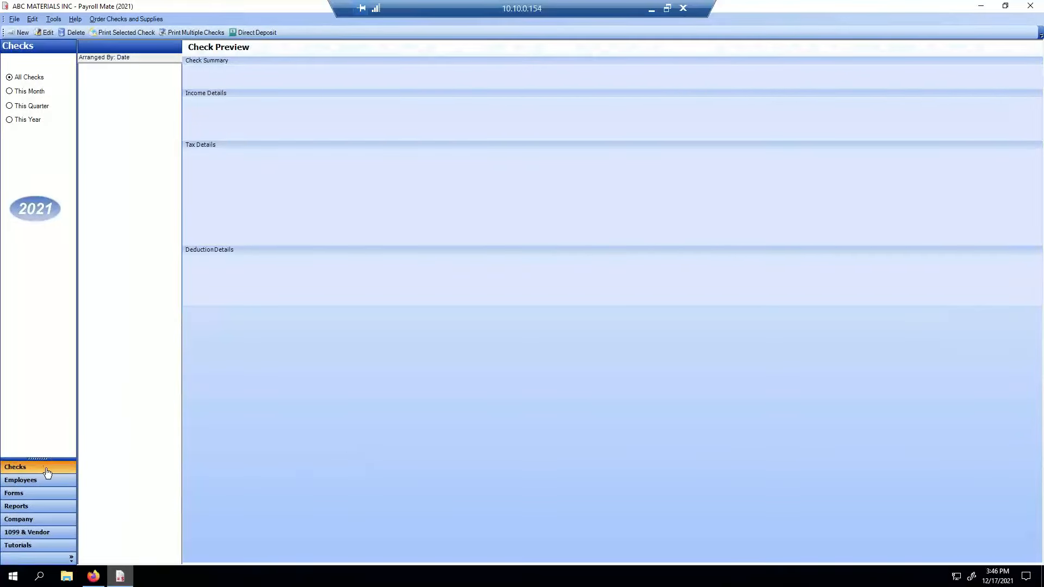
- Create a new check for the new employee with a begin date of November 01, 2021
{"action": "left_click", "coordinate": [22, 32]}
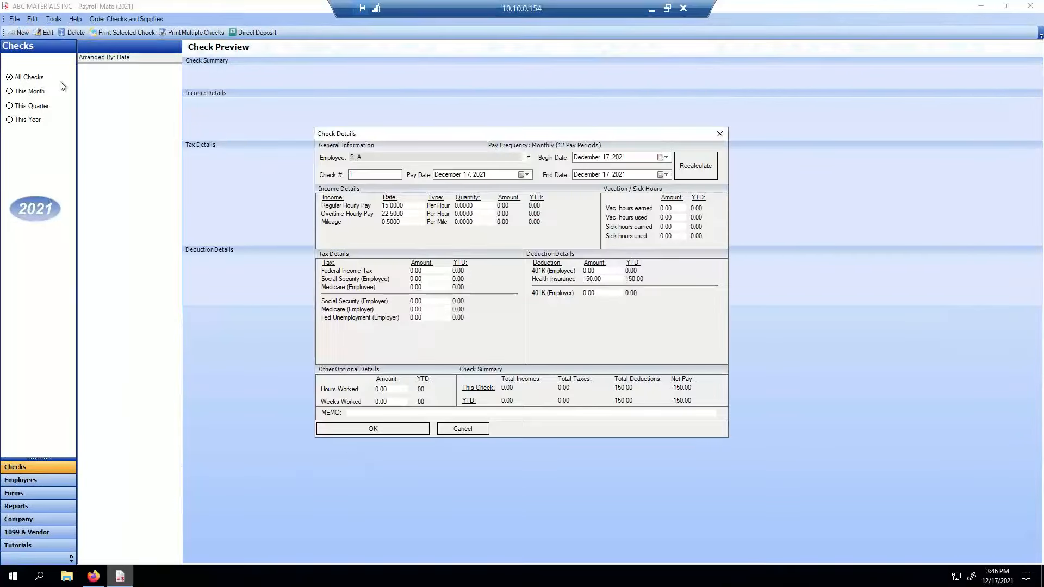
{"action": "left_click_drag", "start_coordinate": [369, 114], "coordinate": [275, 88]}
{"action": "left_click", "coordinate": [311, 109]}
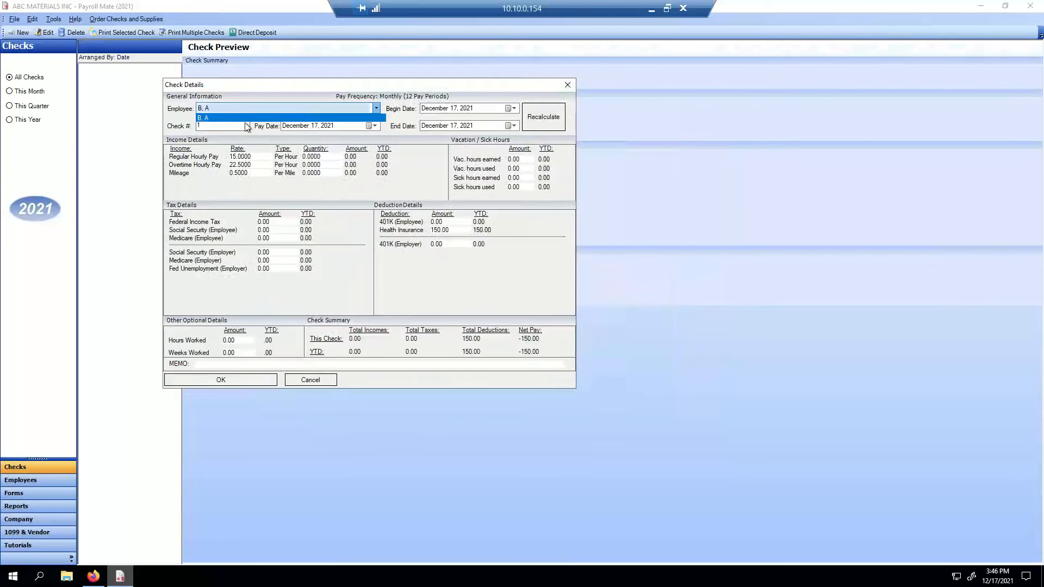
{"action": "left_click", "coordinate": [239, 116]}
{"action": "left_click", "coordinate": [512, 109]}
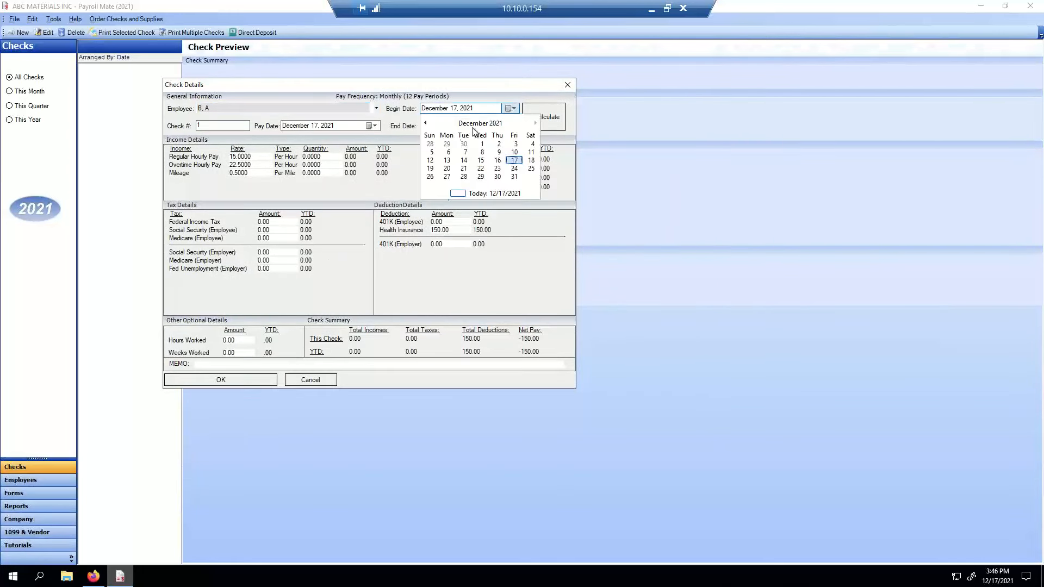
{"action": "left_click", "coordinate": [426, 123]}
{"action": "left_click", "coordinate": [512, 126]}
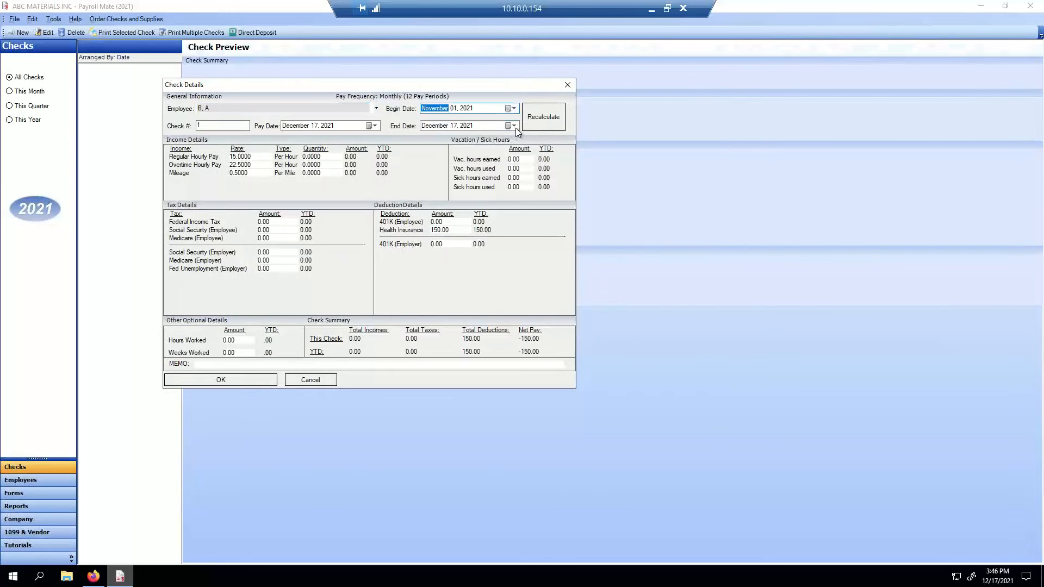
- Set both the end date and pay date of the check to November 30, 2021
{"action": "left_click", "coordinate": [512, 125]}
{"action": "left_click", "coordinate": [421, 140]}
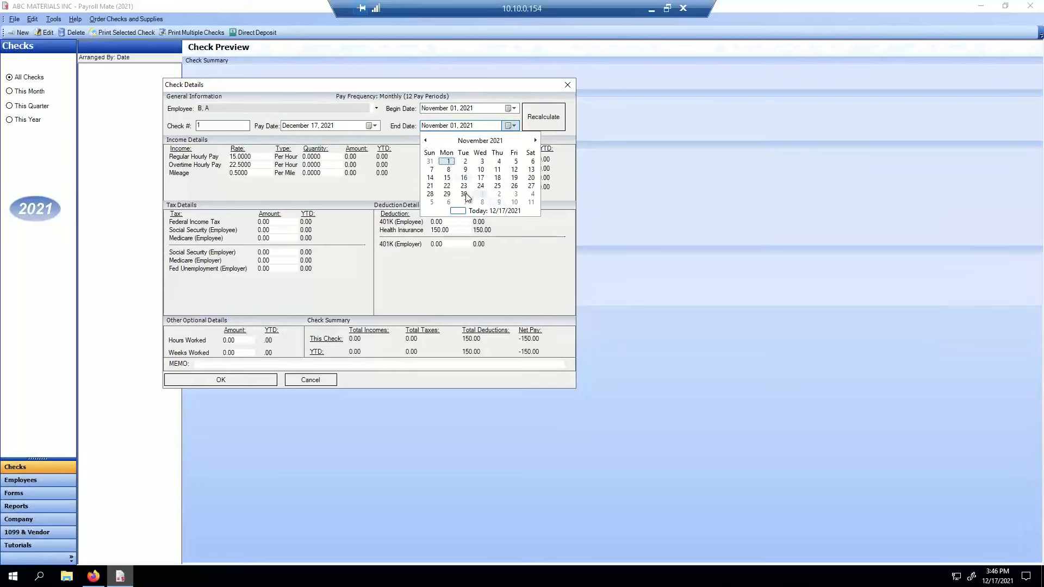
{"action": "left_click", "coordinate": [464, 194]}
{"action": "left_click", "coordinate": [372, 126]}
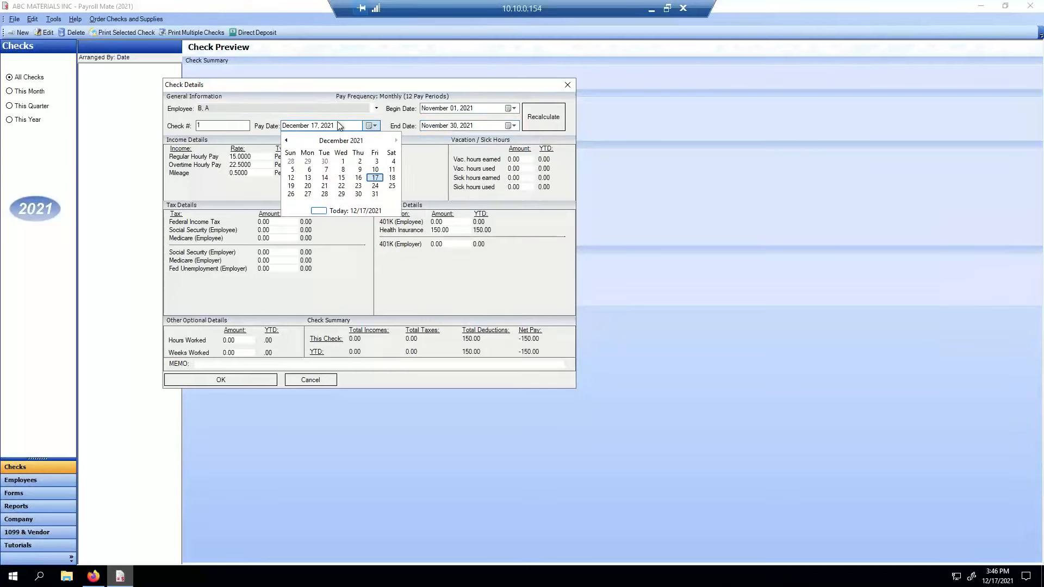
{"action": "left_click", "coordinate": [287, 141]}
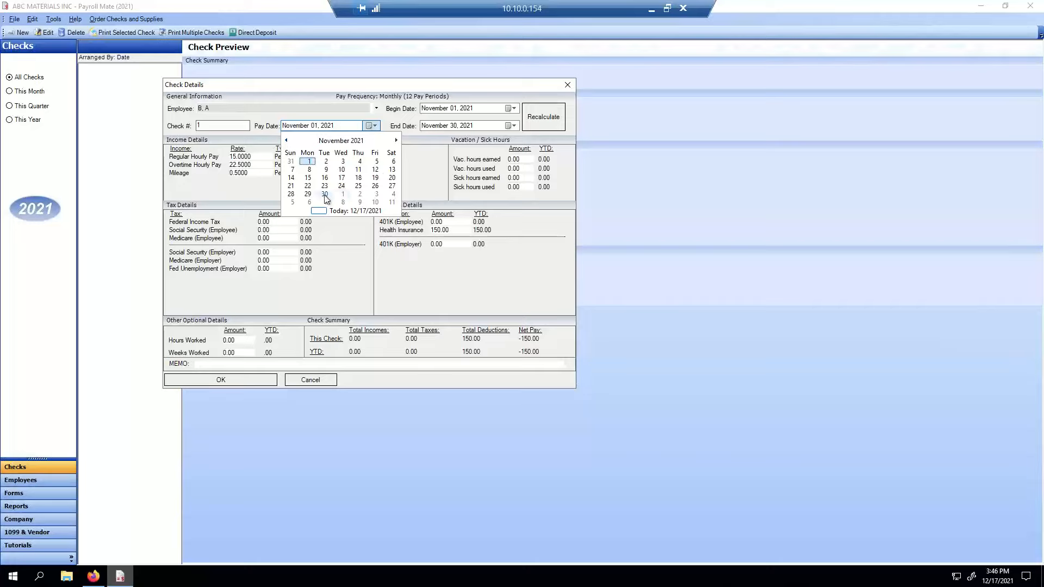
{"action": "left_click", "coordinate": [396, 140]}
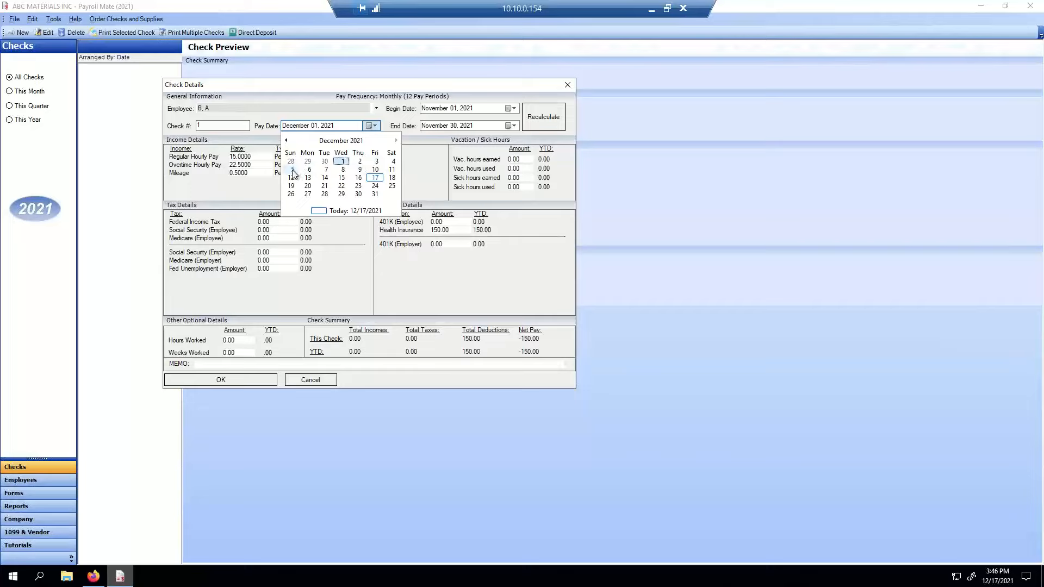
{"action": "left_click", "coordinate": [286, 140]}
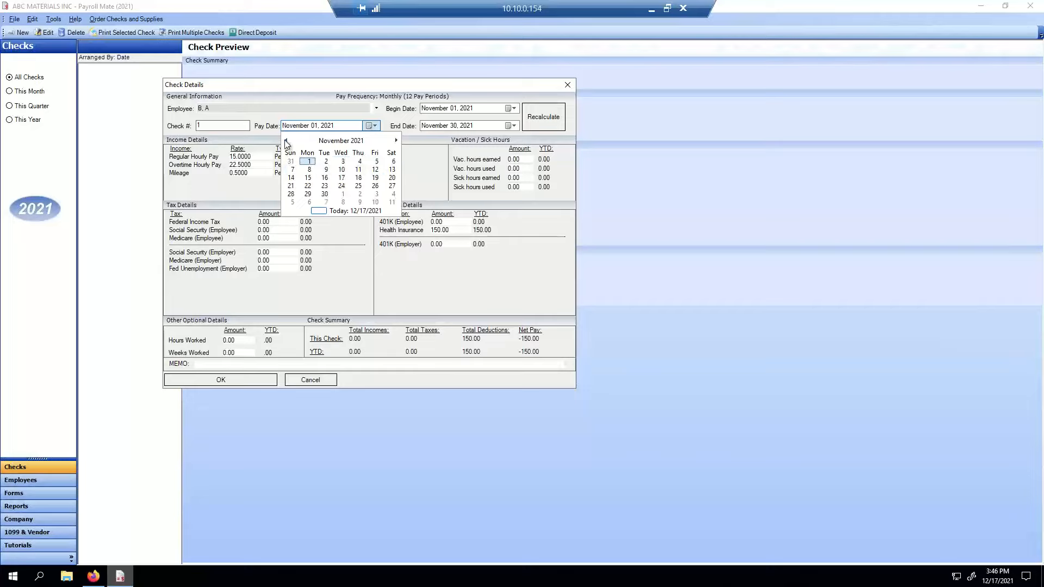
{"action": "left_click", "coordinate": [325, 194]}
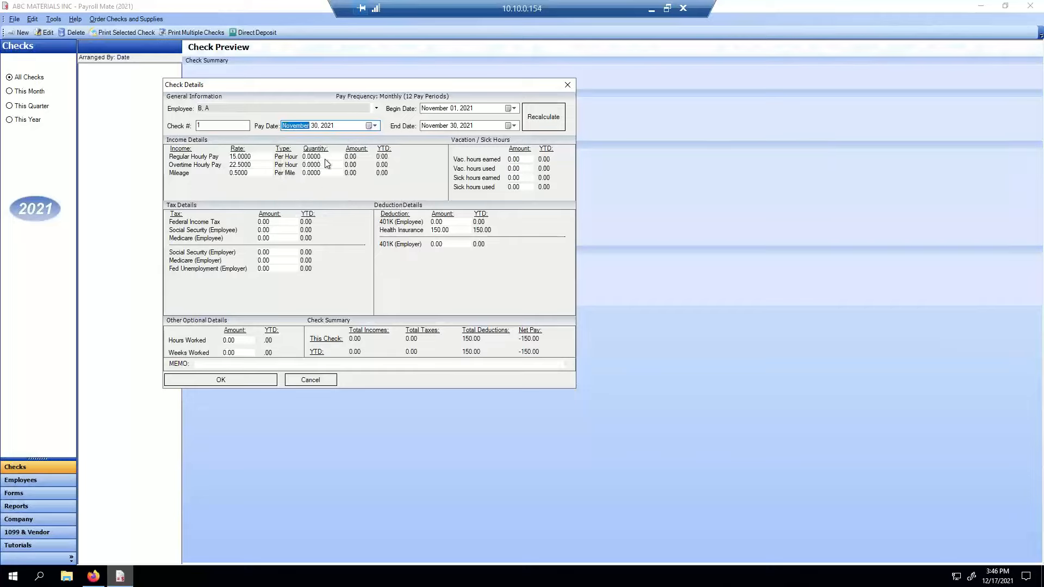
{"action": "key", "text": "Tab"}
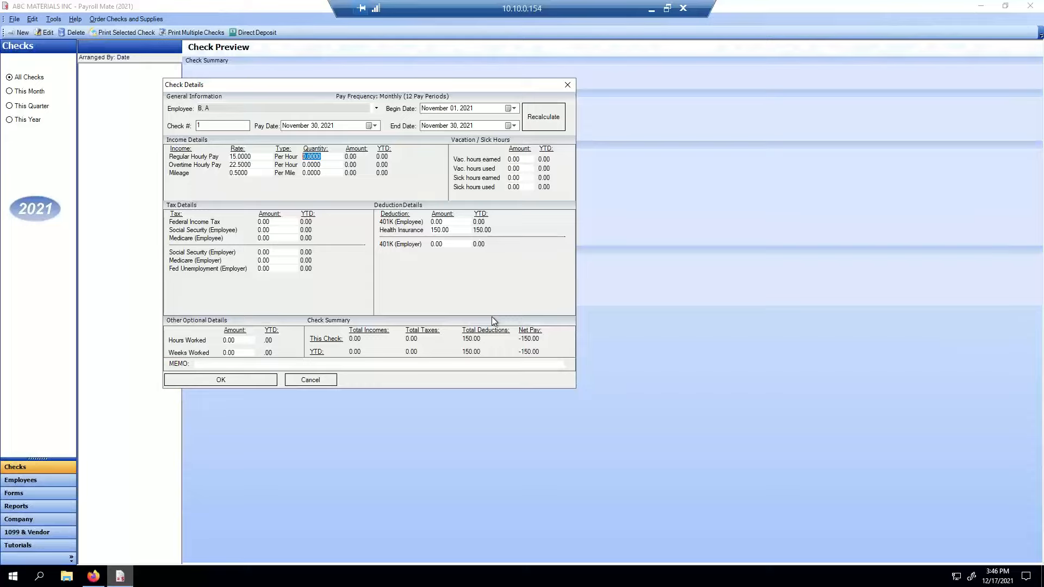
- Enter 170 regular hours and 20 overtime hours, giving 3000.00 income and 2426.33 net pay
{"action": "type", "text": "170"}
{"action": "key", "text": "Tab"}
{"action": "key", "text": "Tab"}
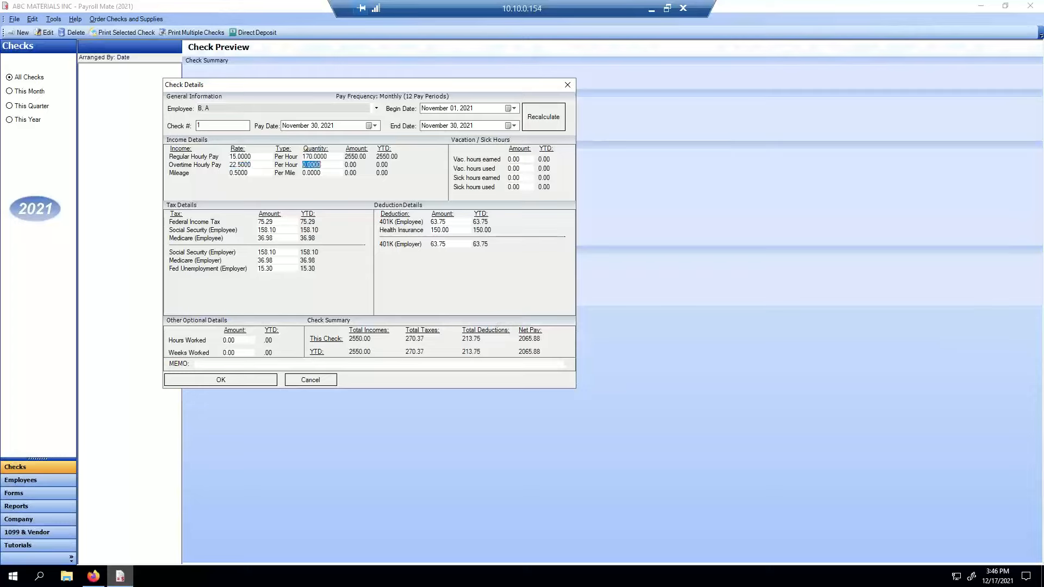
{"action": "type", "text": "20"}
{"action": "key", "text": "Tab"}
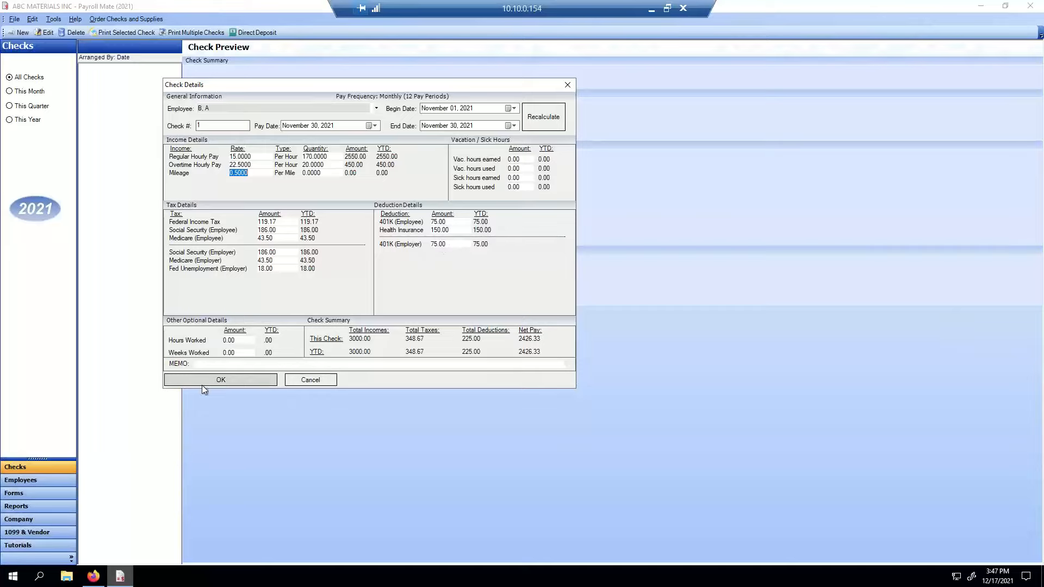
- Save the November 30, 2021 check showing net pay of $2426.33
{"action": "left_click", "coordinate": [238, 381]}
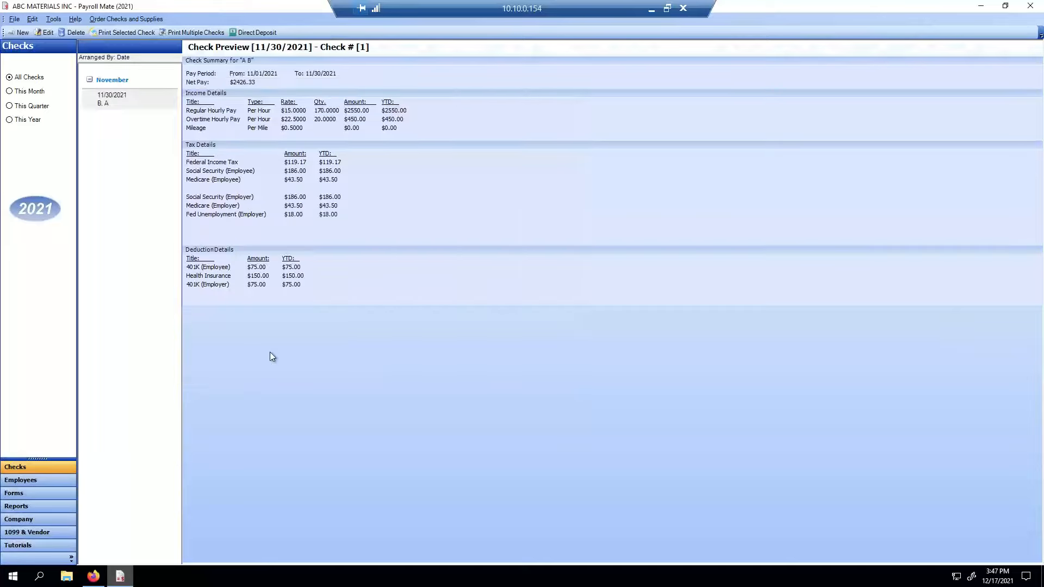